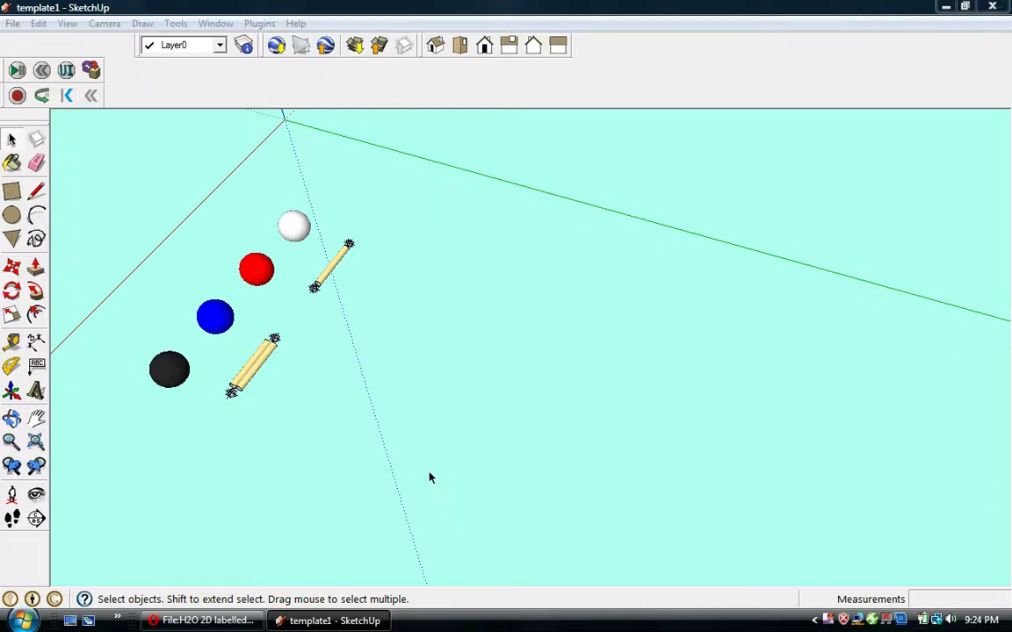
Step: Paste a copy of the white ball to the right of the original
left_click(36, 419)
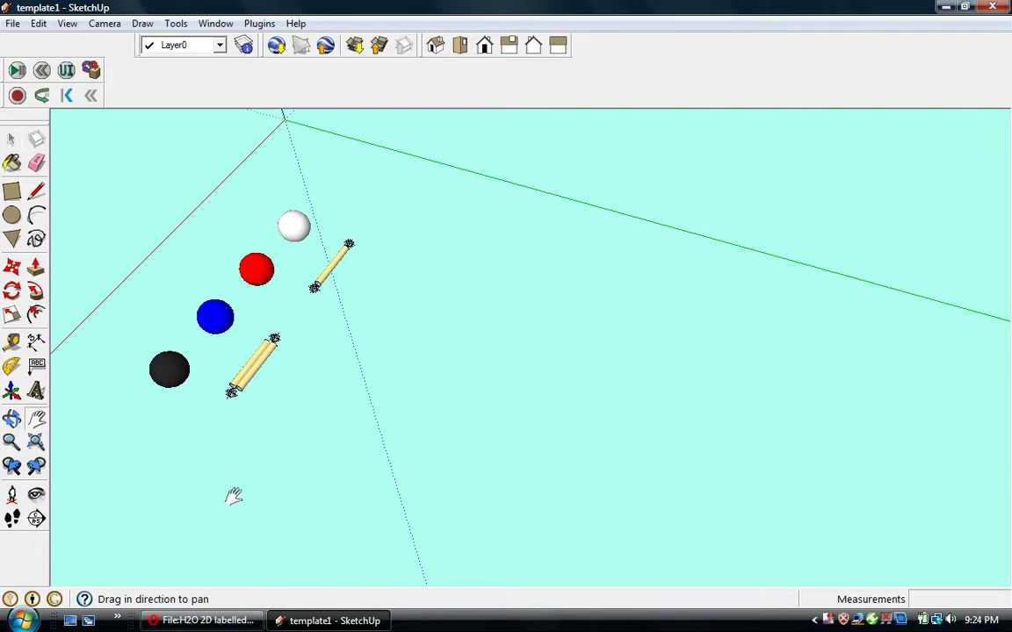
left_click_drag(234, 492, 303, 472)
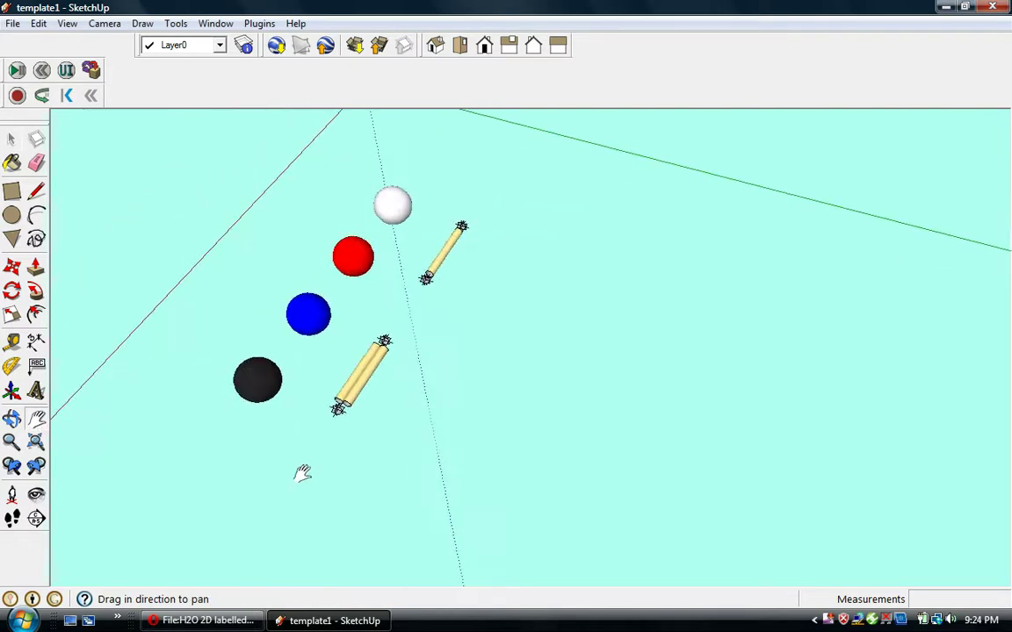
middle_click_drag(303, 472, 429, 525)
left_click(11, 139)
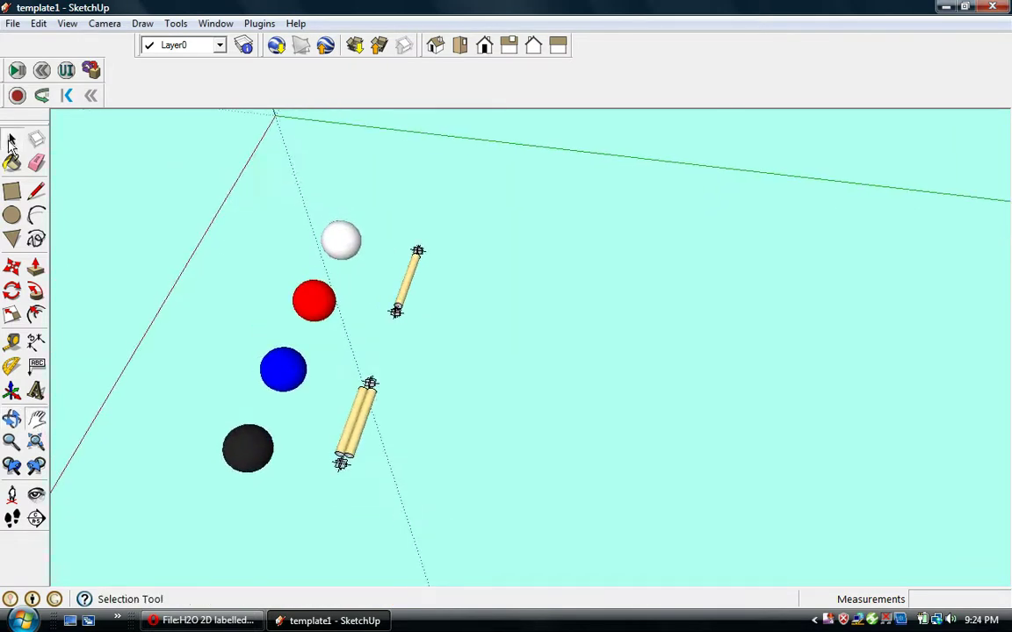
left_click(343, 245)
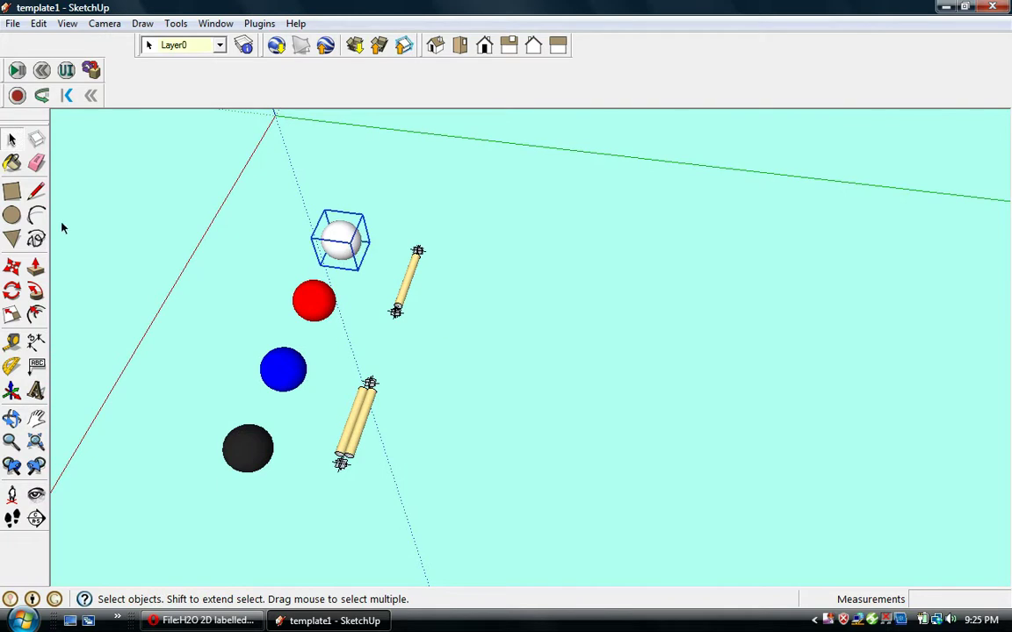
left_click(38, 24)
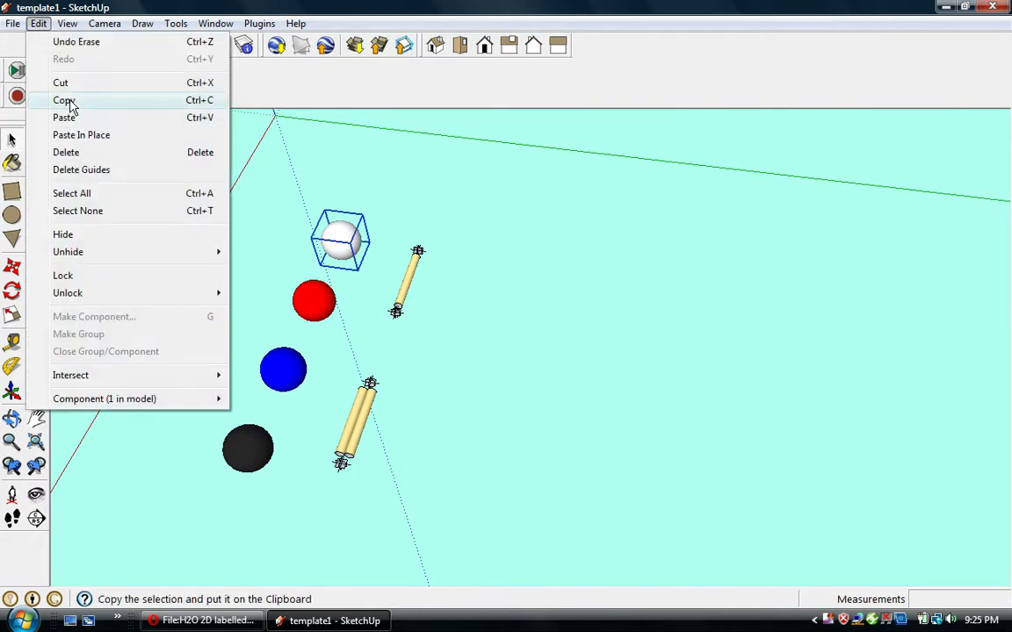
left_click(67, 100)
left_click(39, 24)
left_click(83, 121)
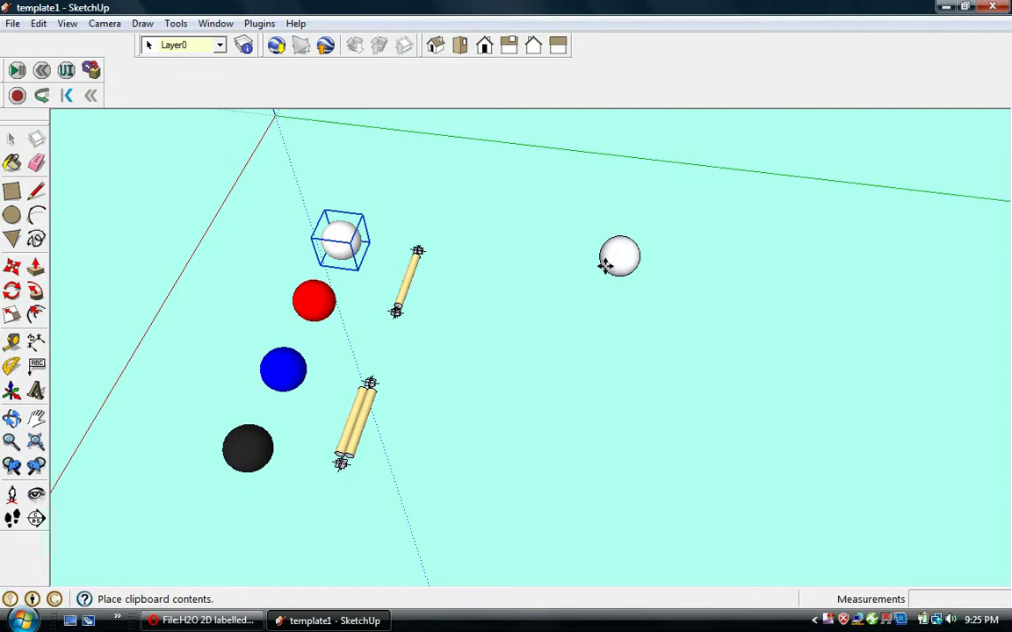
left_click(606, 267)
Step: Paste a copy of the red ball below the new white ball
left_click(12, 141)
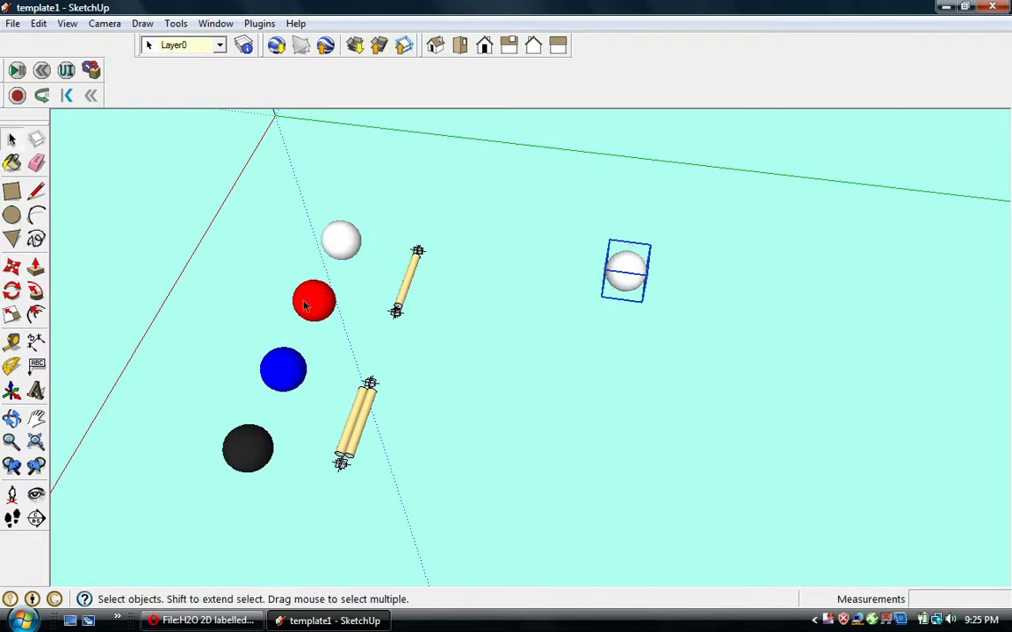
left_click(322, 304)
left_click(38, 24)
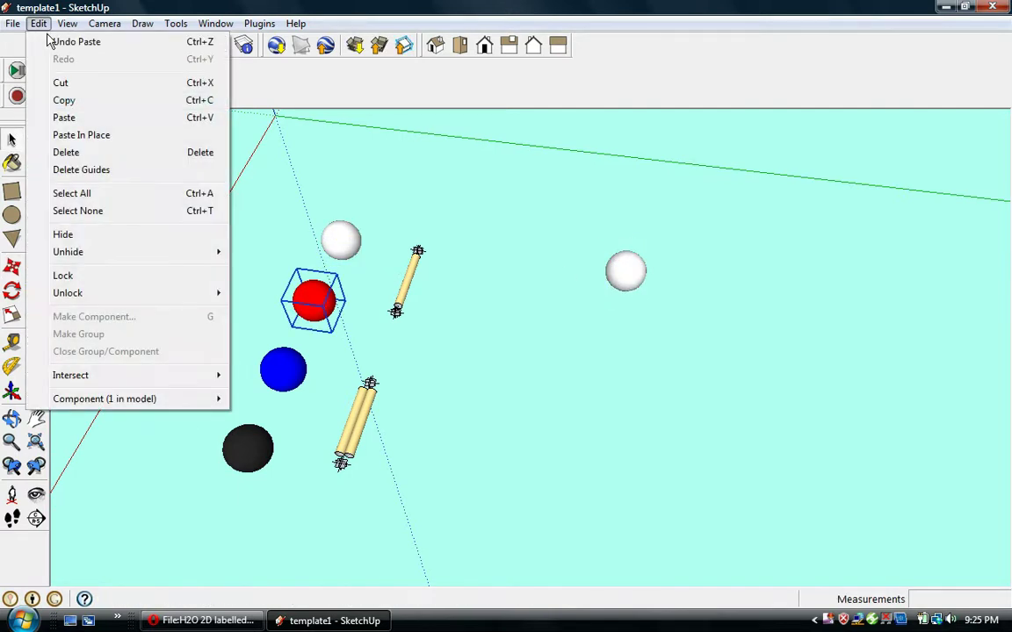
left_click(68, 102)
left_click(39, 23)
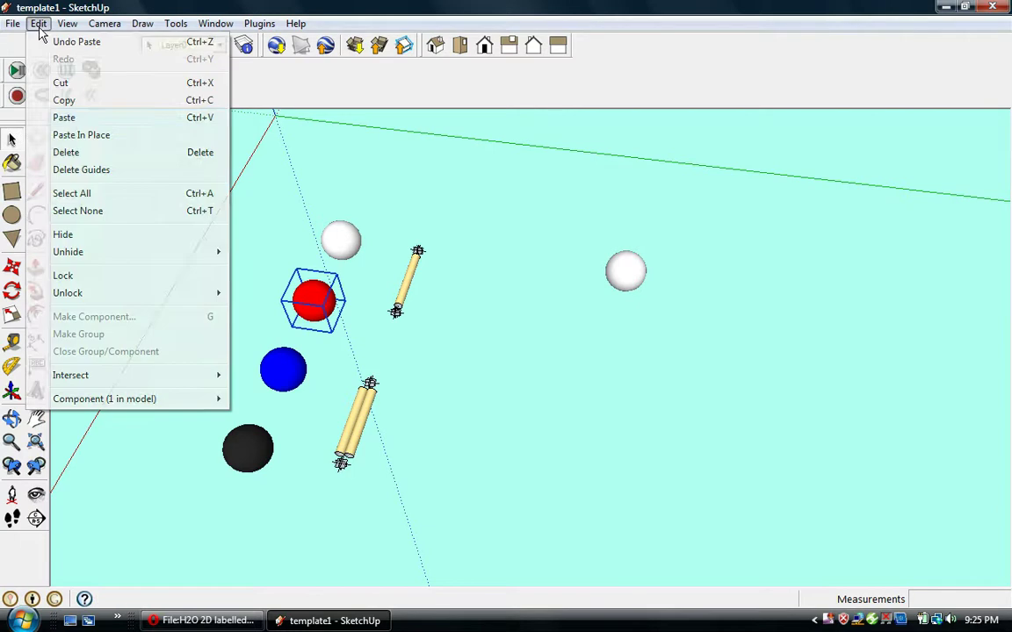
left_click(70, 121)
left_click(591, 350)
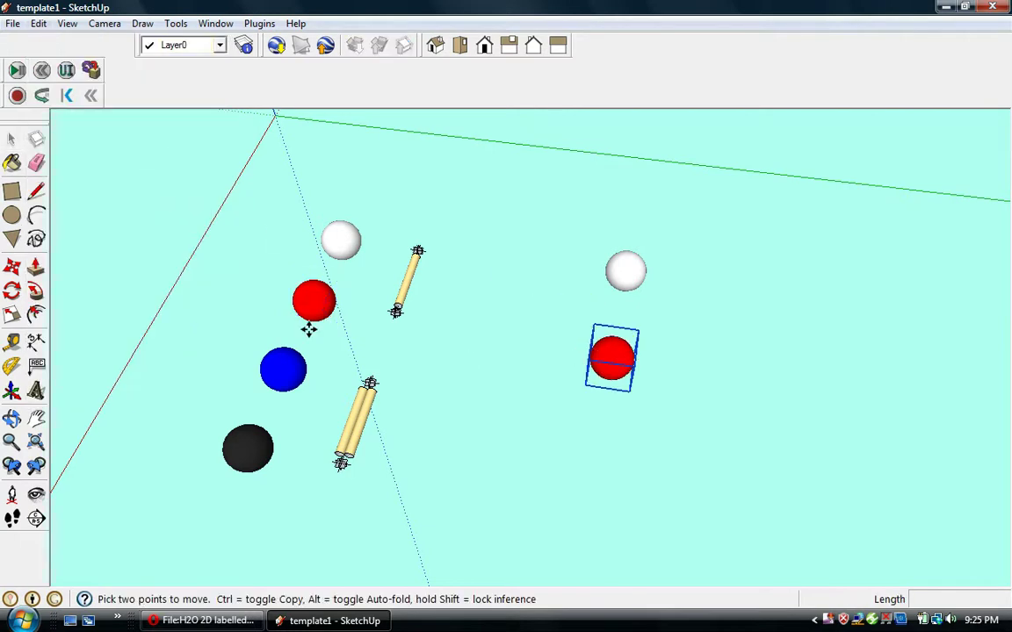
Step: Paste a copy of the upper rod between the two new balls
left_click(12, 139)
left_click(407, 280)
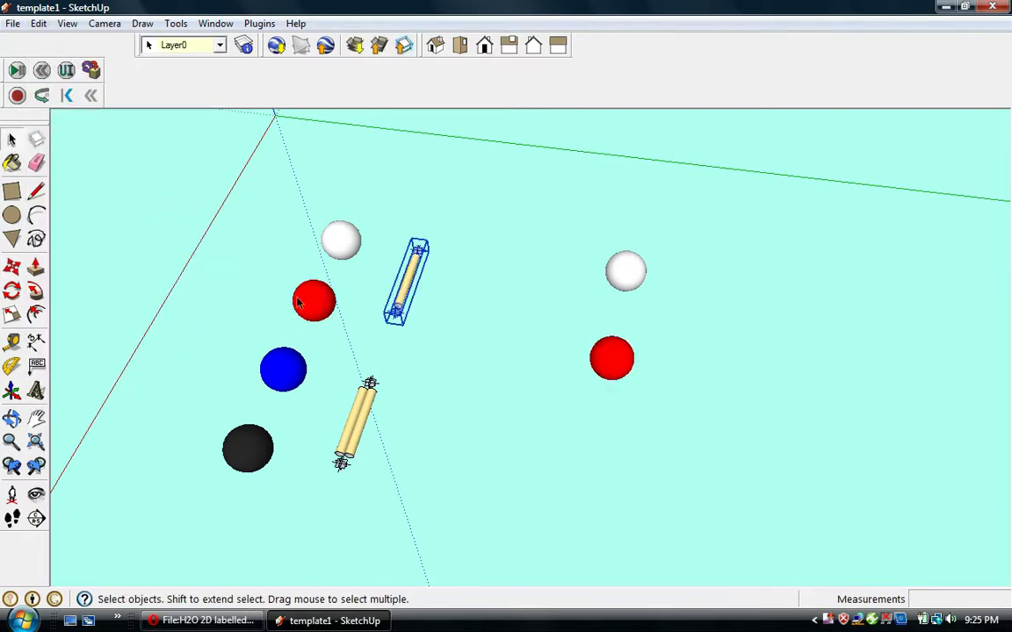
left_click(39, 24)
left_click(79, 102)
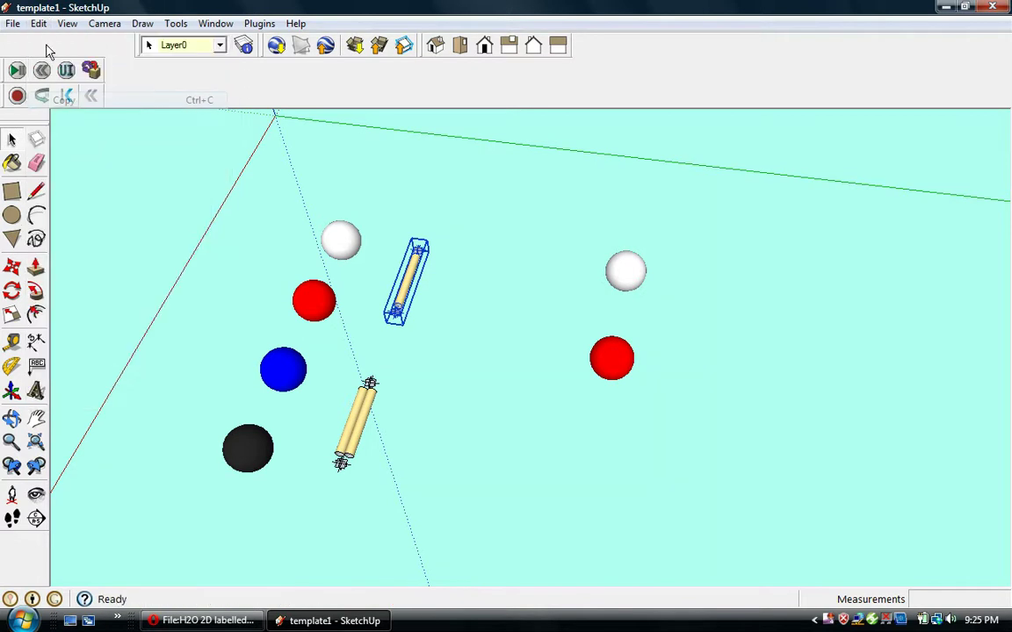
left_click(38, 24)
left_click(67, 118)
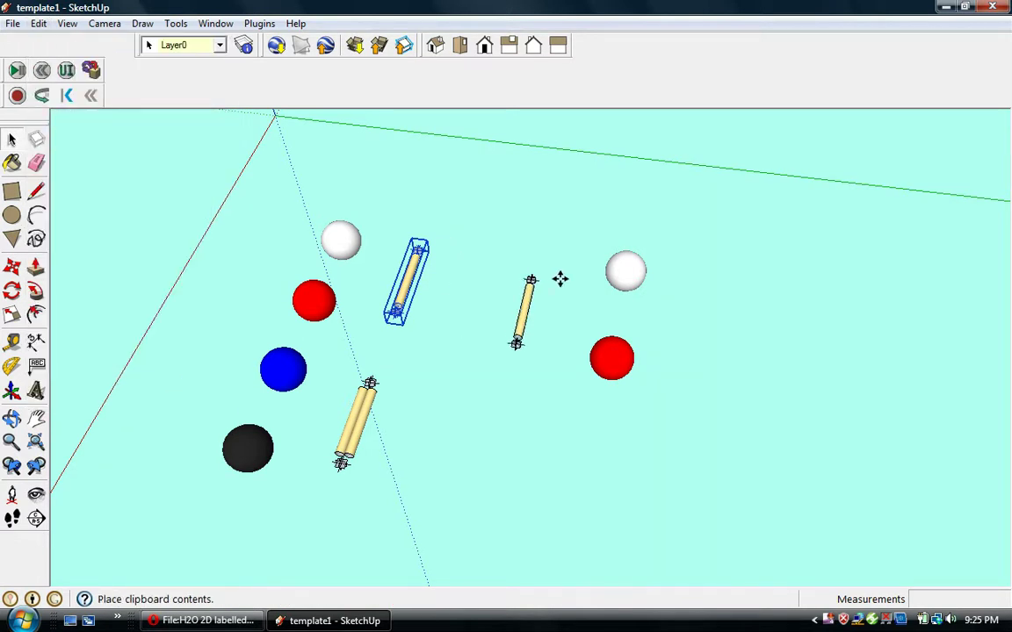
left_click(568, 272)
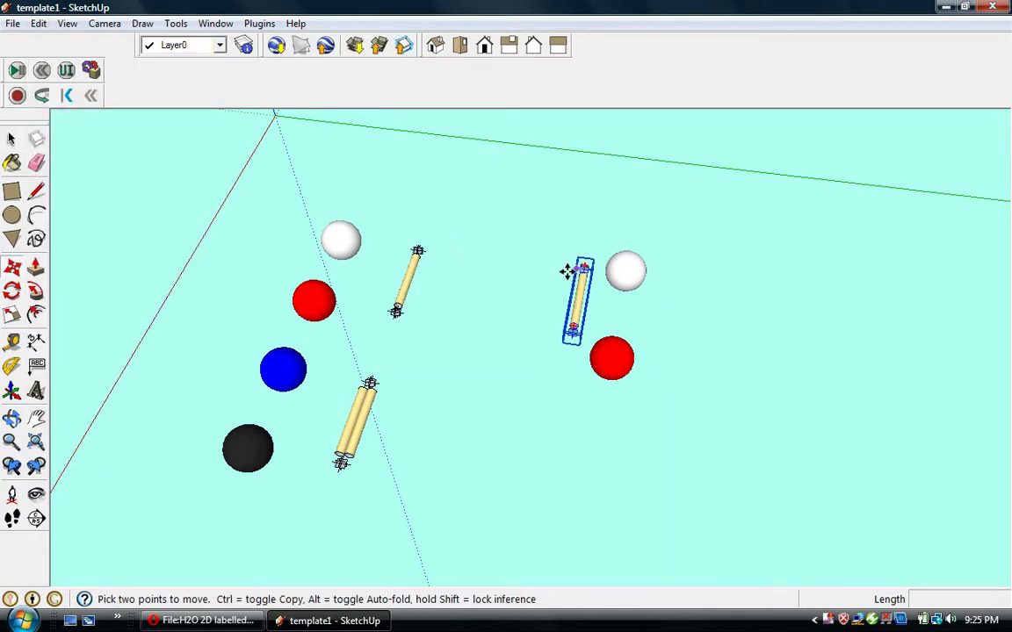
Step: Zoom in on the copied rod between the new balls and bring up the Face Style options
left_click(36, 421)
left_click_drag(524, 406, 462, 455)
key("o")
scroll(592, 380, "up", 5)
key("shift")
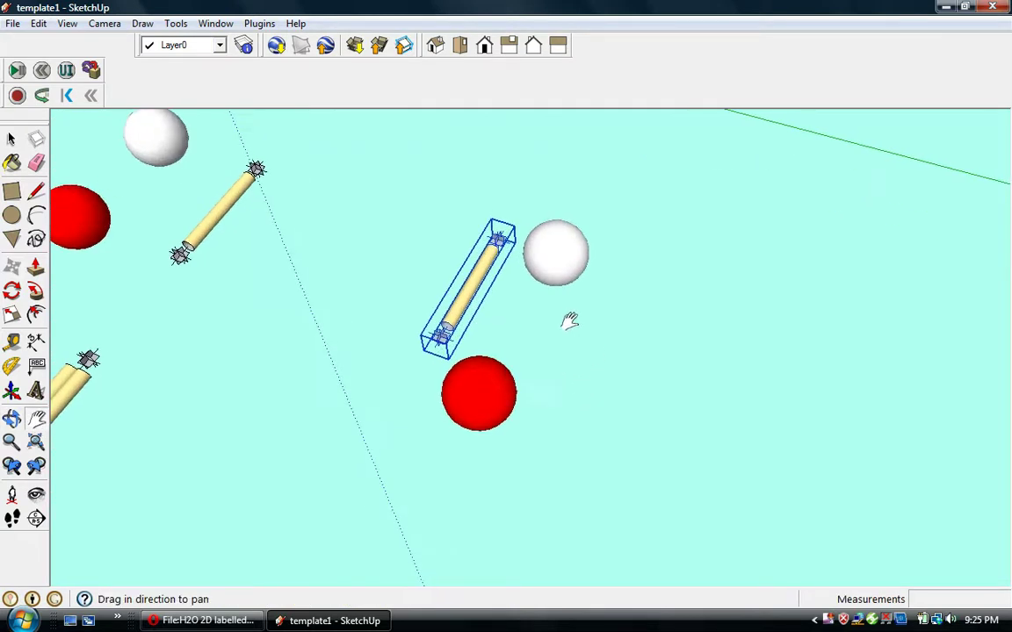
left_click_drag(570, 321, 506, 350, "shift")
scroll(564, 364, "up", 3)
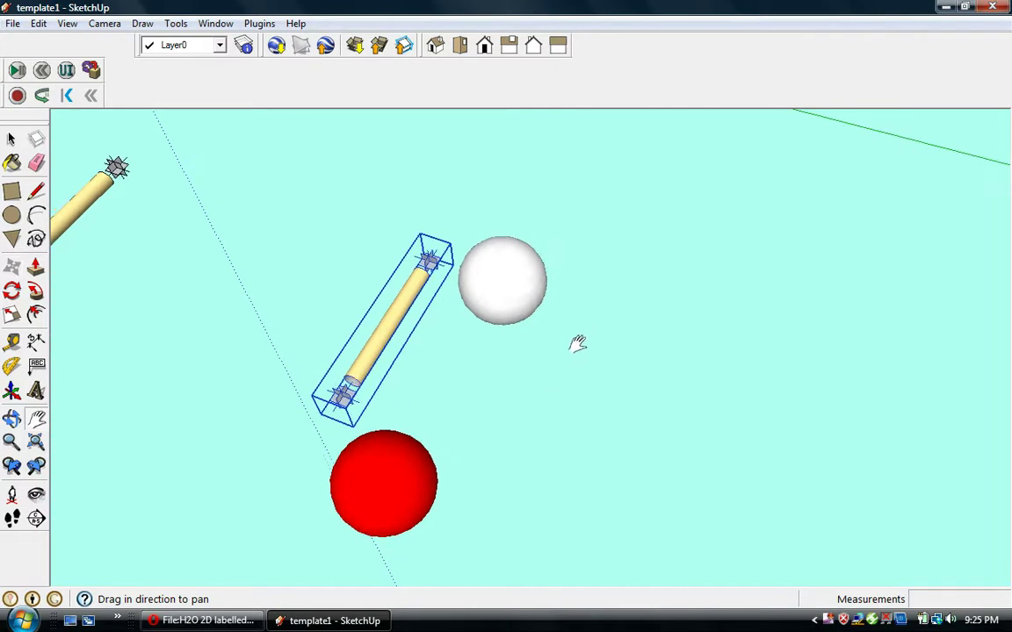
left_click_drag(578, 344, 560, 379, "shift")
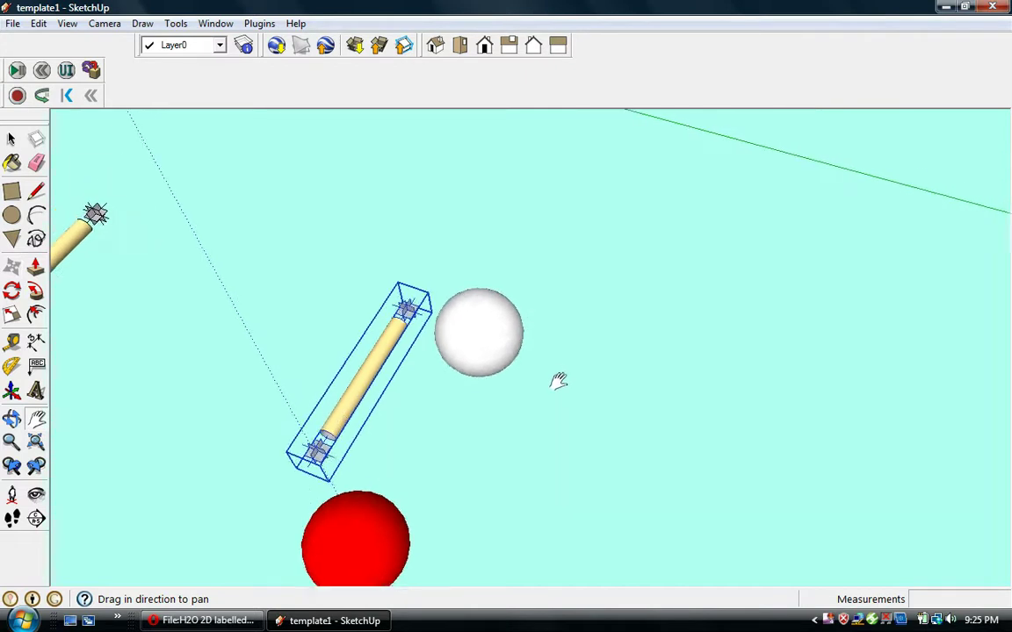
left_click(66, 23)
mouse_move(101, 239)
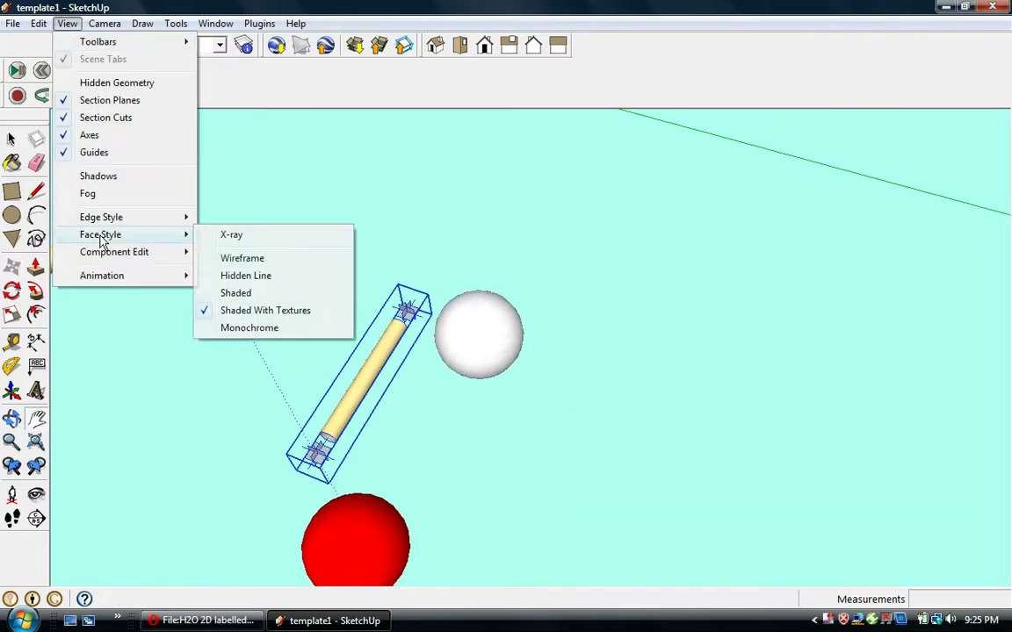
Step: Switch the face style to X-ray so the model is see-through
left_click(231, 235)
scroll(453, 350, "up", 5)
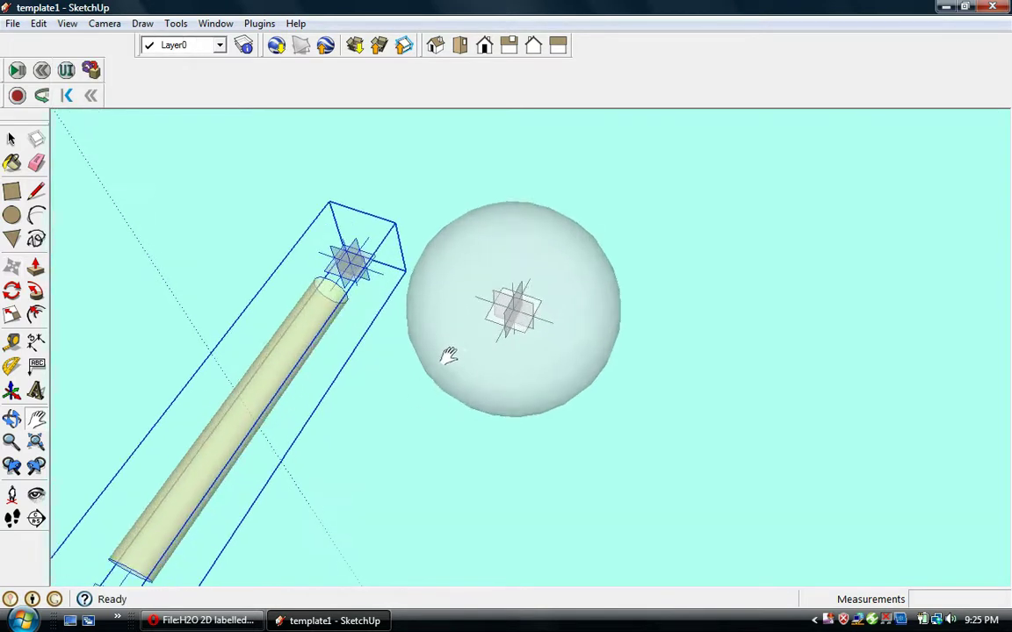
middle_click_drag(449, 355, 312, 264)
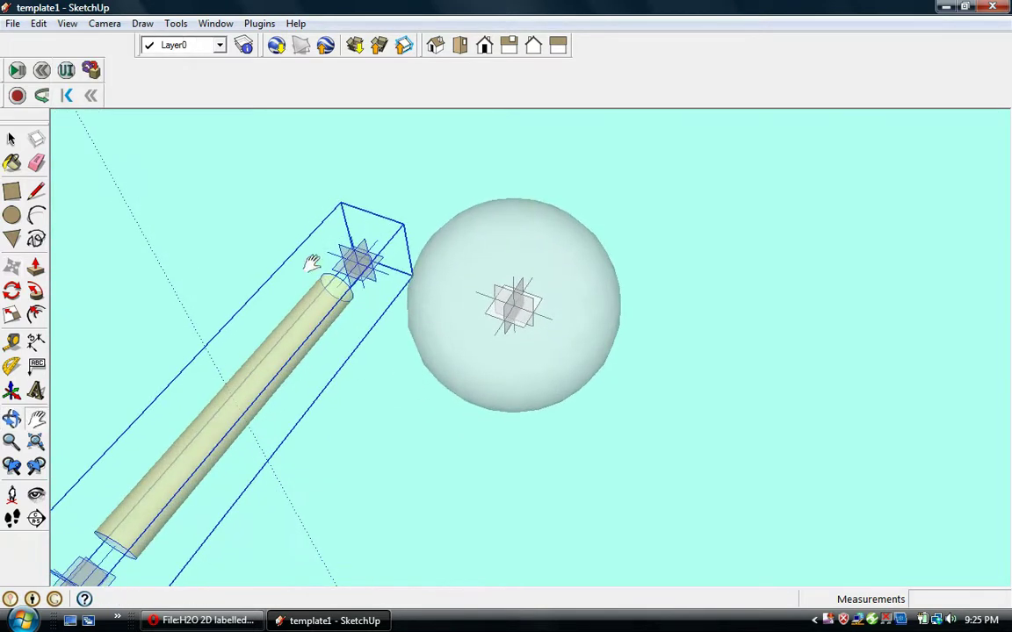
Step: Move the copied rod so its end point sits at the white sphere's centre
left_click(11, 266)
left_click(358, 266)
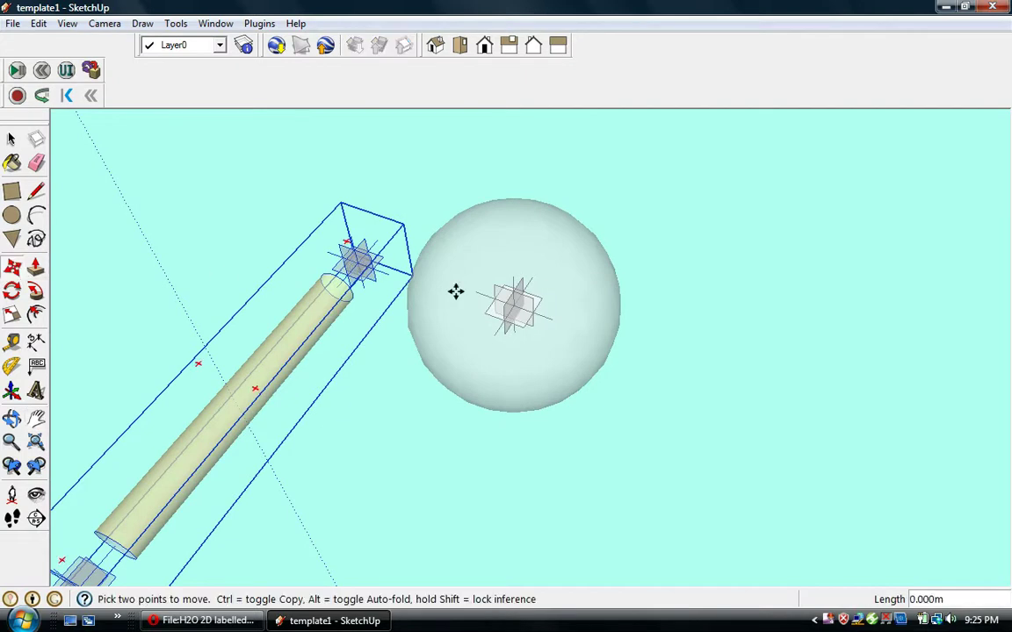
left_click(517, 308)
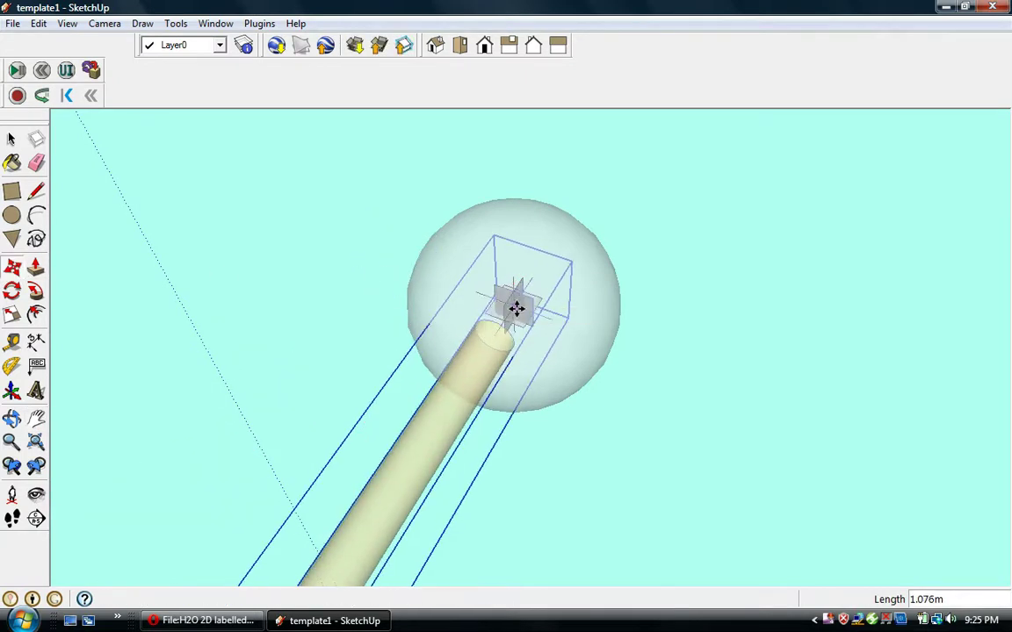
middle_click_drag(586, 368, 475, 372)
scroll(457, 323, "down", 5)
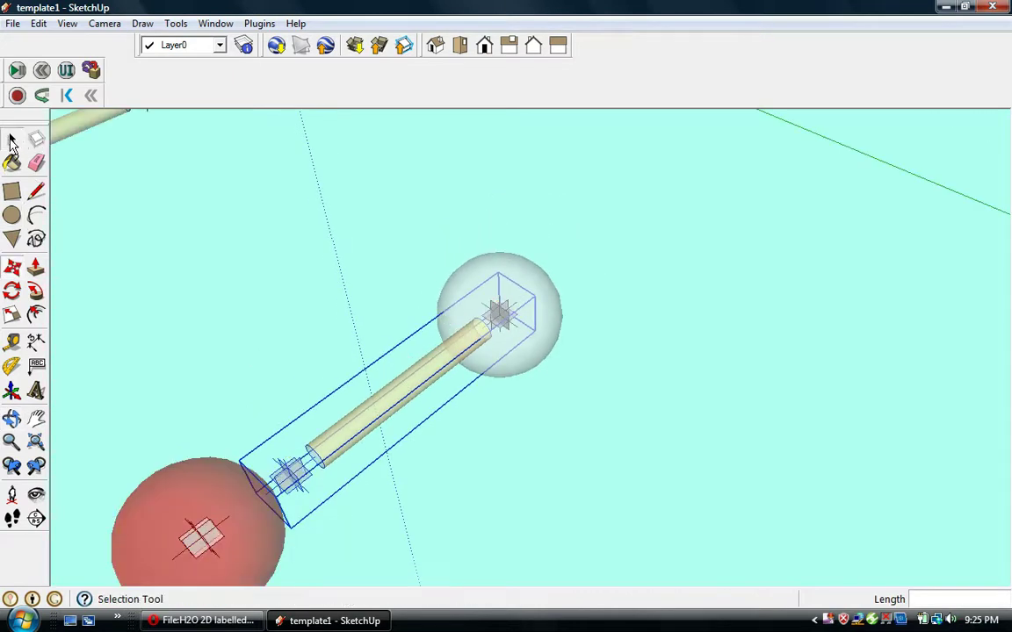
left_click(11, 140)
Step: Group the white sphere together with the copied rod
left_click(539, 355, "shift")
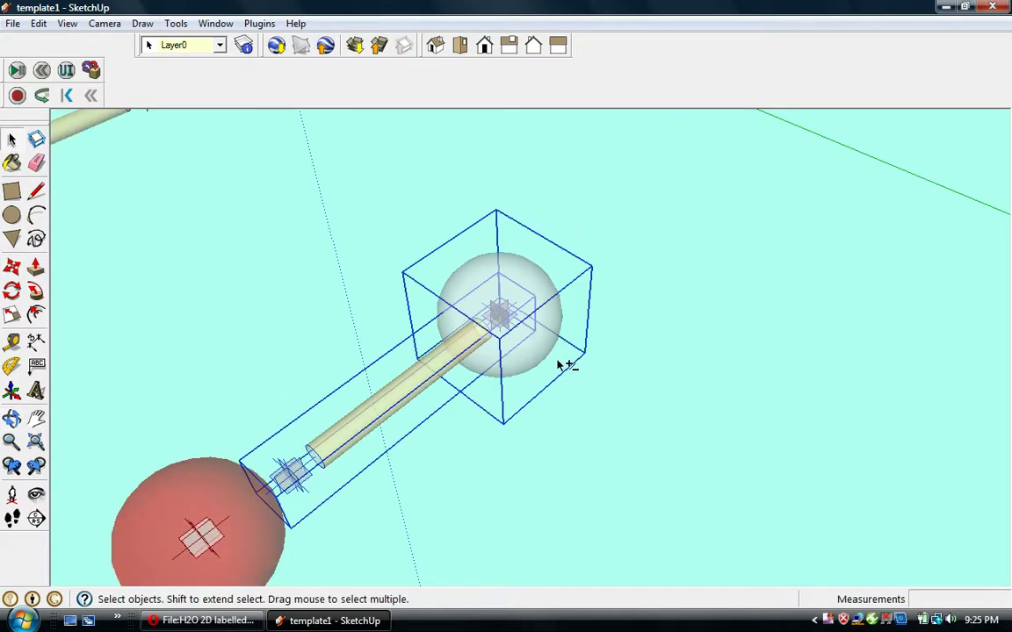
left_click(38, 24)
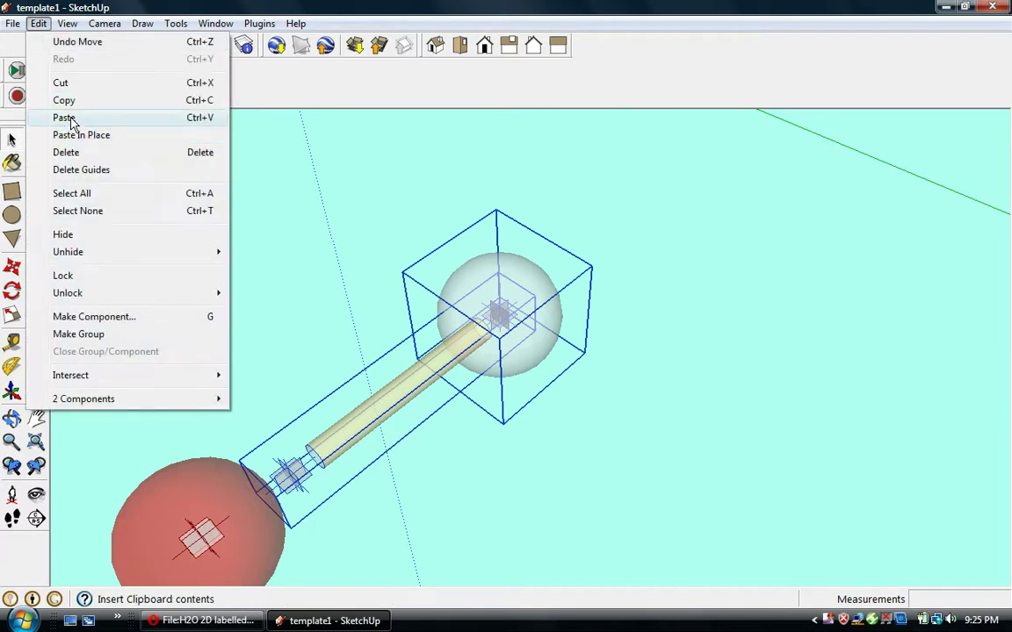
left_click(99, 341)
Step: Move the sphere-and-rod group 1.974 m up and right, away from the red sphere
scroll(219, 233, "down", 3)
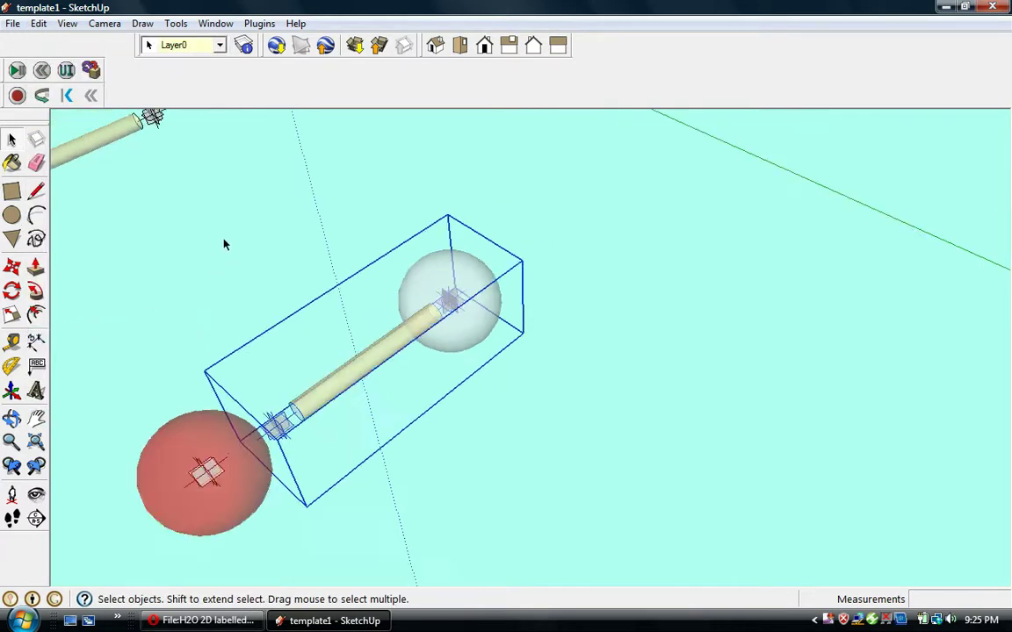
left_click(13, 268)
left_click(368, 304)
left_click(543, 270)
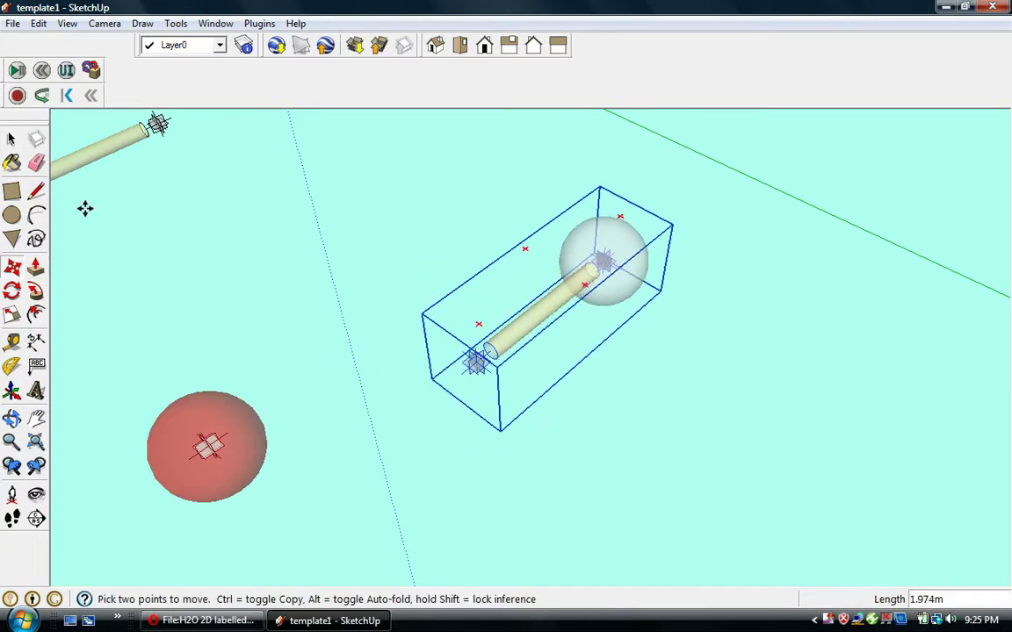
Step: Paste a duplicate of the white sphere-and-rod group beside the original
left_click(38, 24)
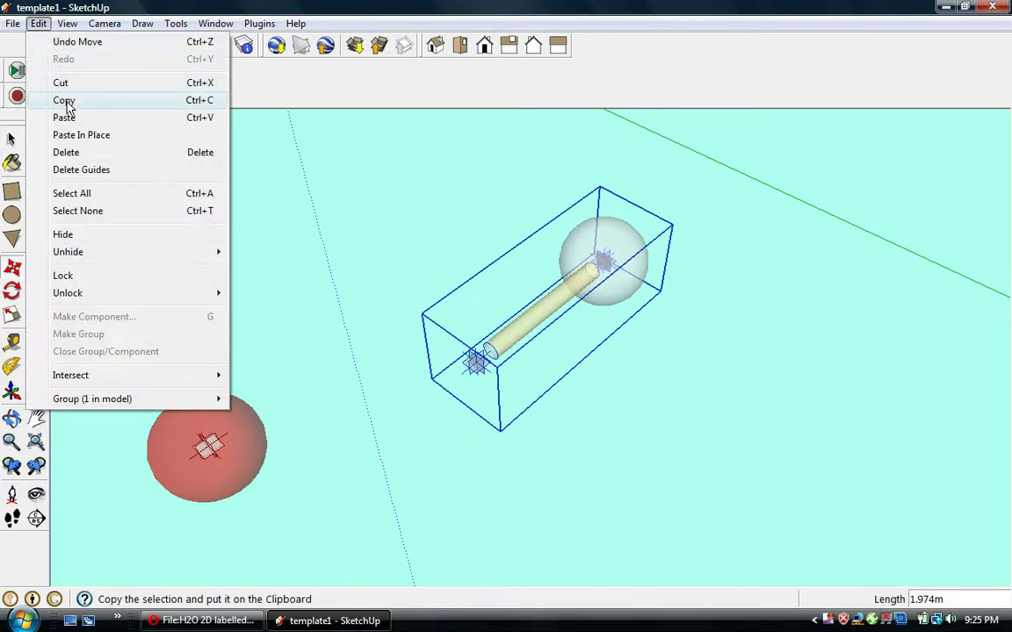
left_click(64, 100)
left_click(39, 24)
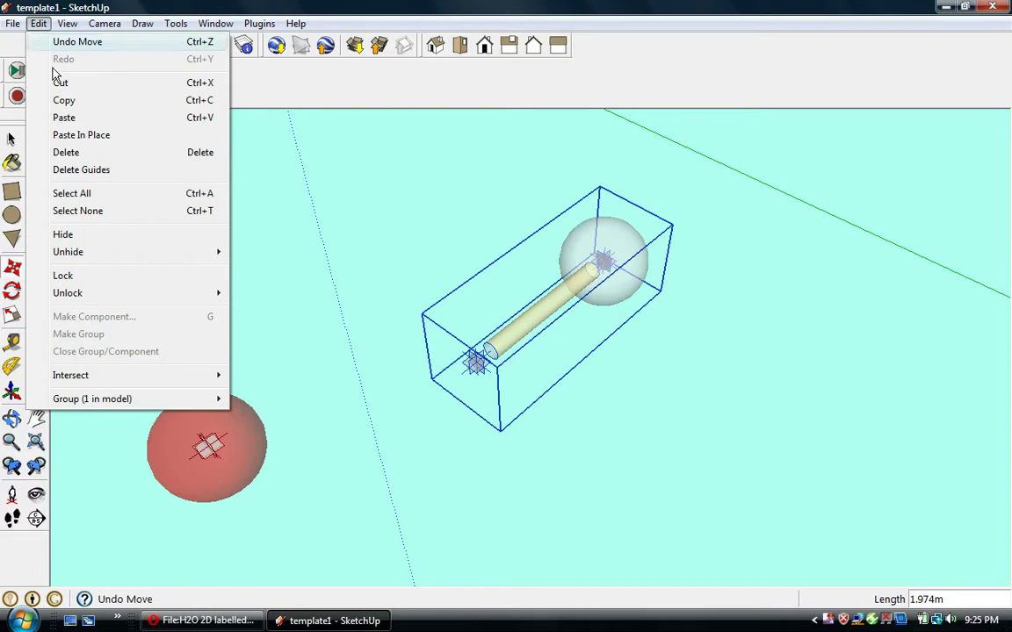
left_click(64, 118)
left_click(720, 290)
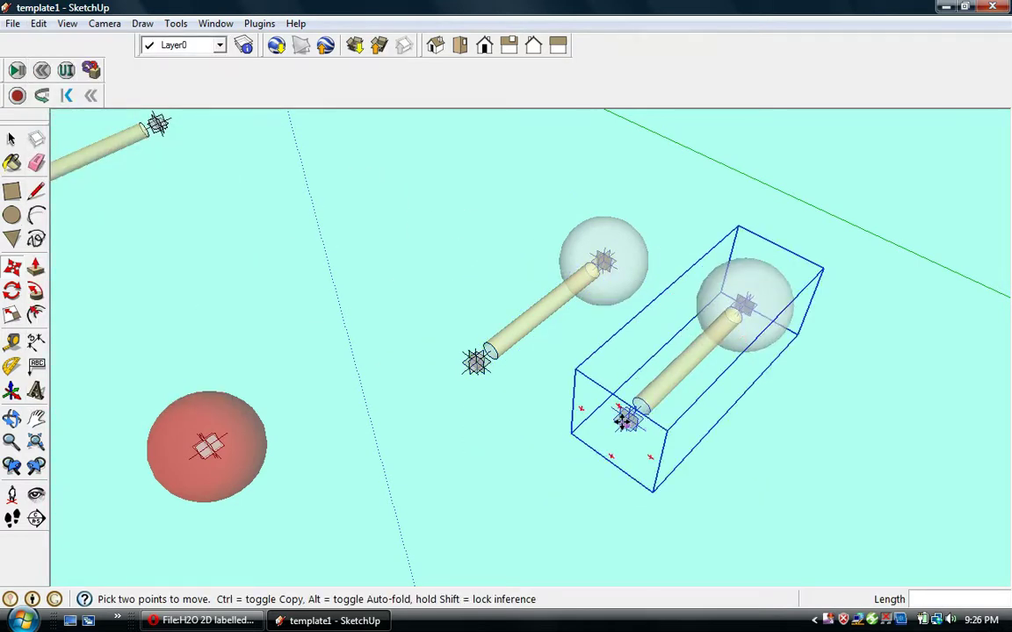
left_click(36, 418)
left_click_drag(364, 524, 416, 474)
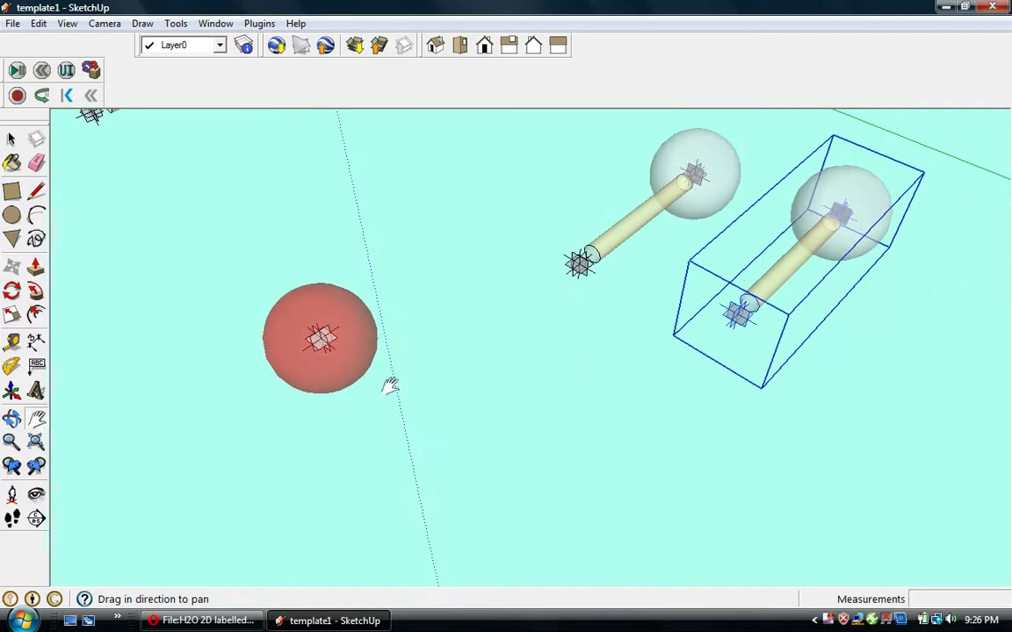
Step: Snap the first hydrogen piece's rod end to the red oxygen sphere's centre
left_click(12, 266)
left_click(738, 312)
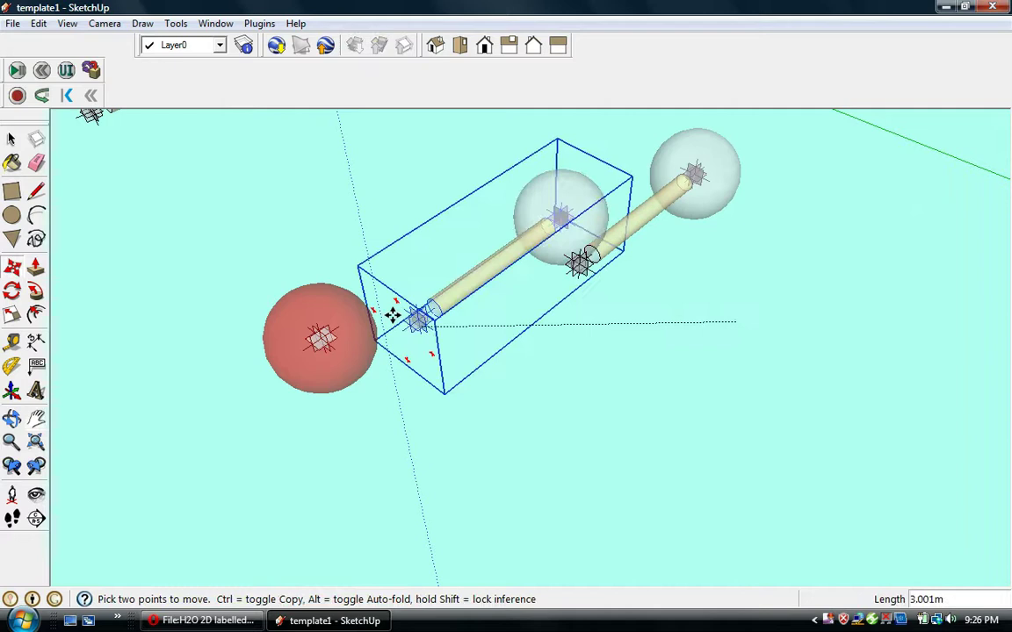
scroll(335, 344, "up", 1)
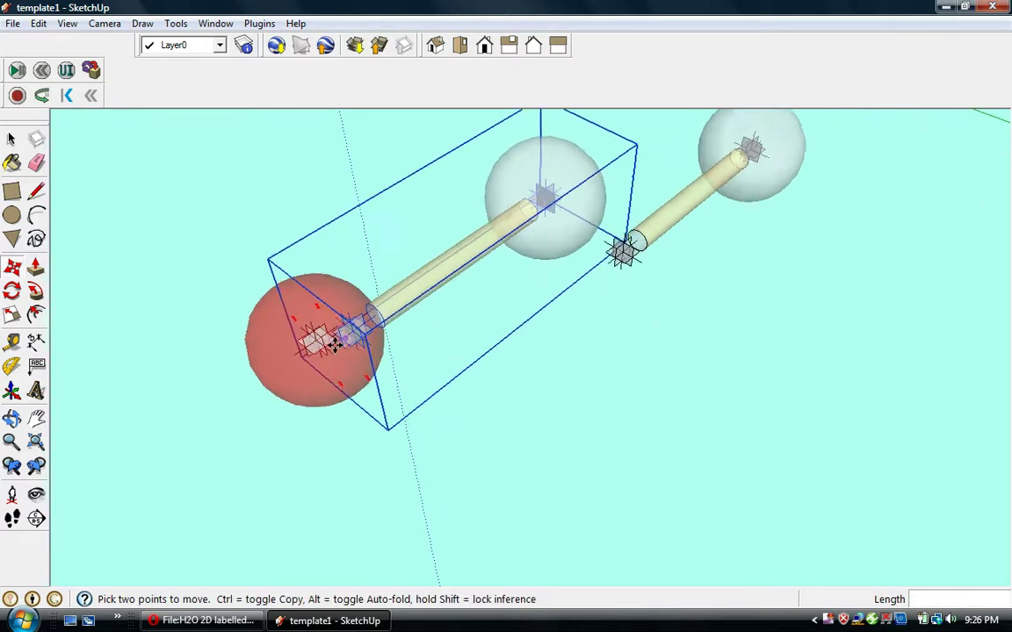
scroll(334, 345, "up", 6)
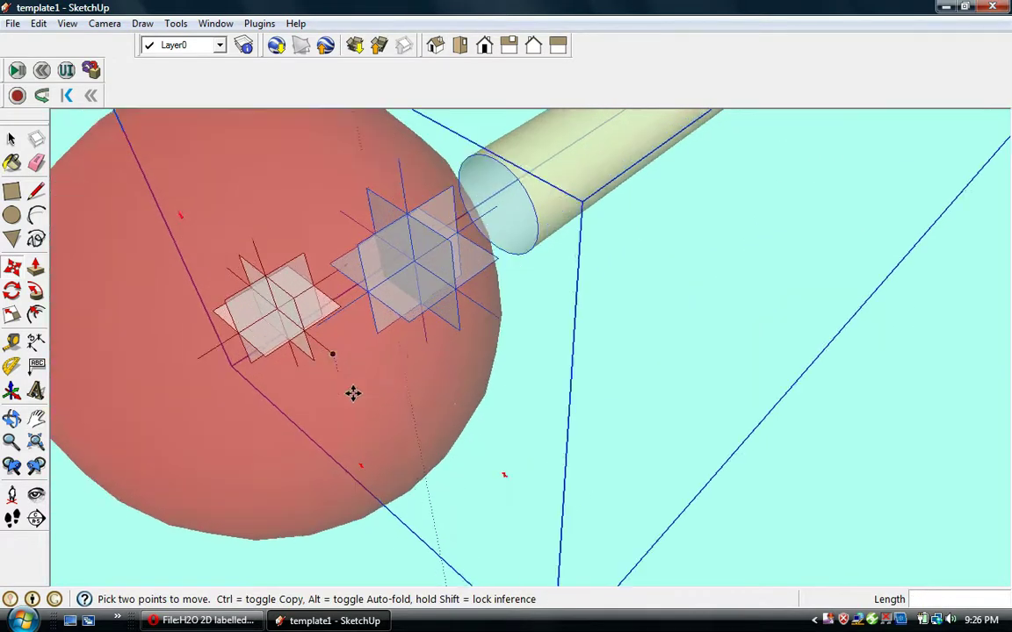
middle_click_drag(352, 393, 399, 376)
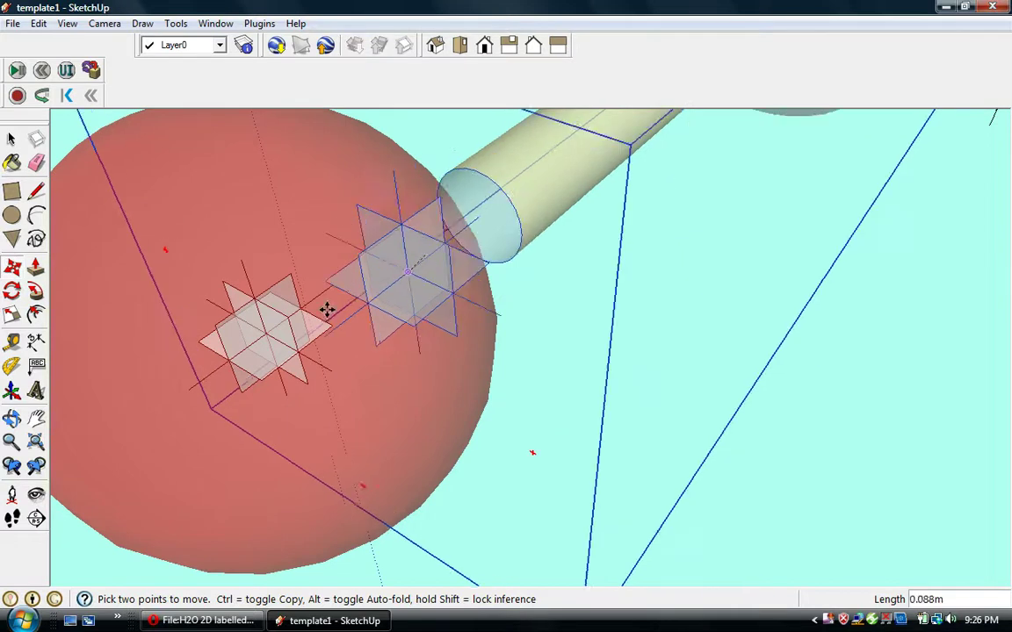
left_click(266, 337)
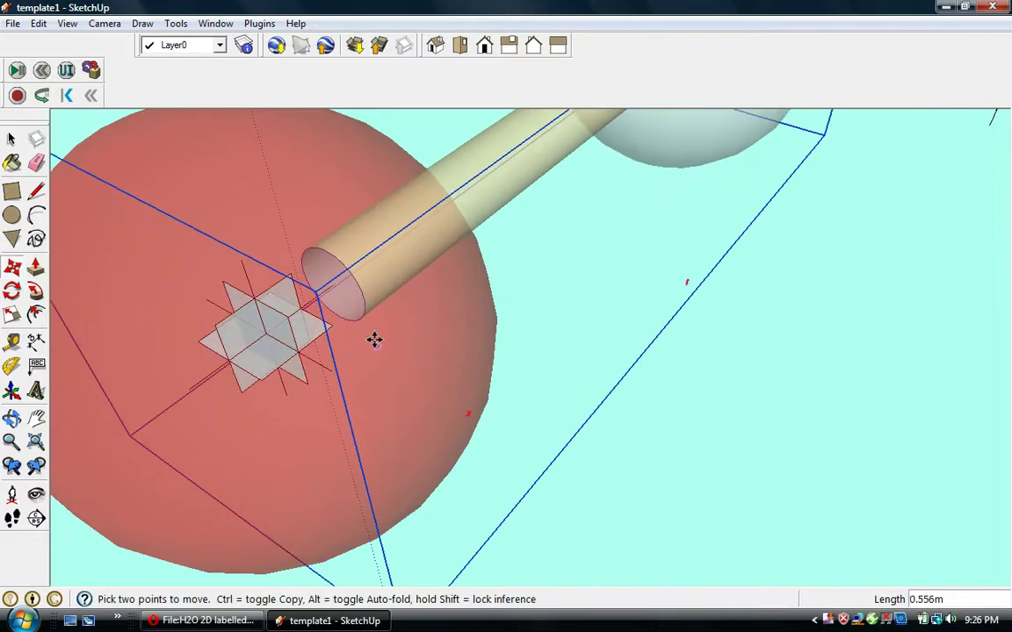
Step: Orbit and pan around the molecule to check the new bond
scroll(375, 340, "down", 8)
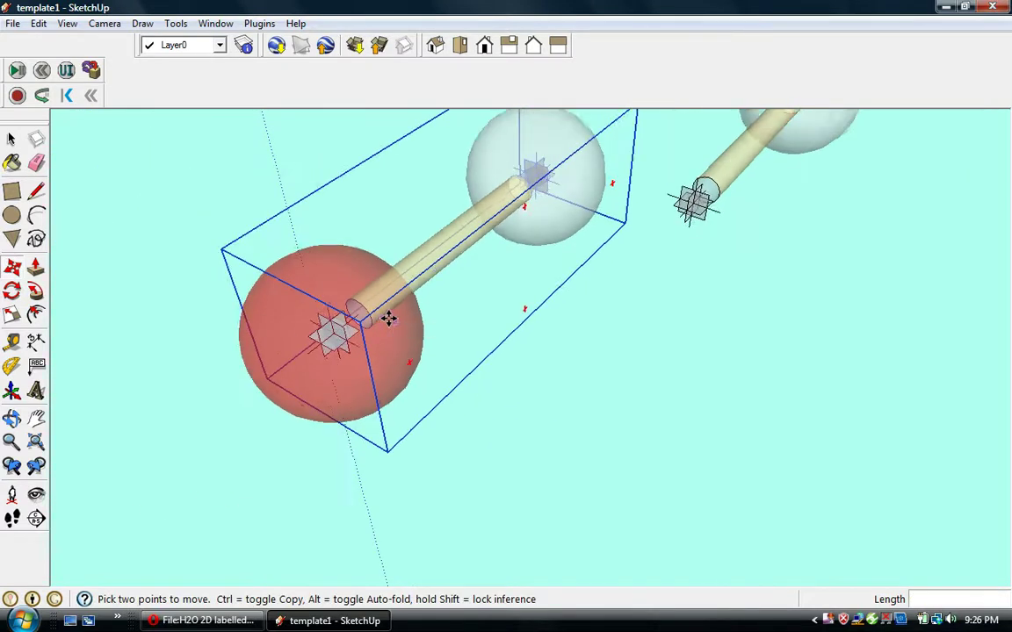
scroll(388, 319, "down", 6)
middle_click_drag(476, 309, 486, 379)
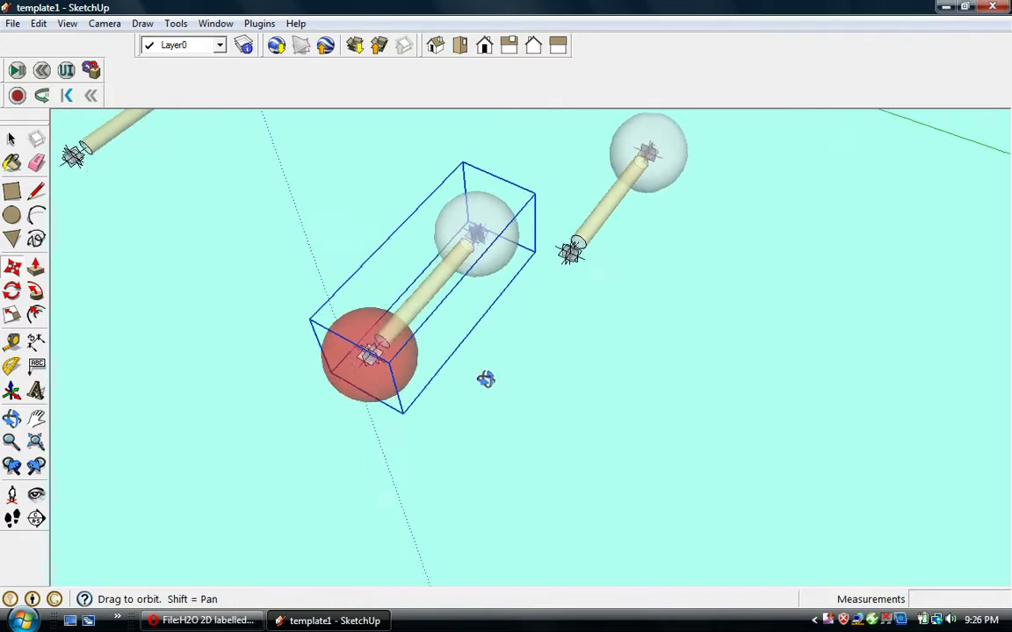
left_click(36, 418)
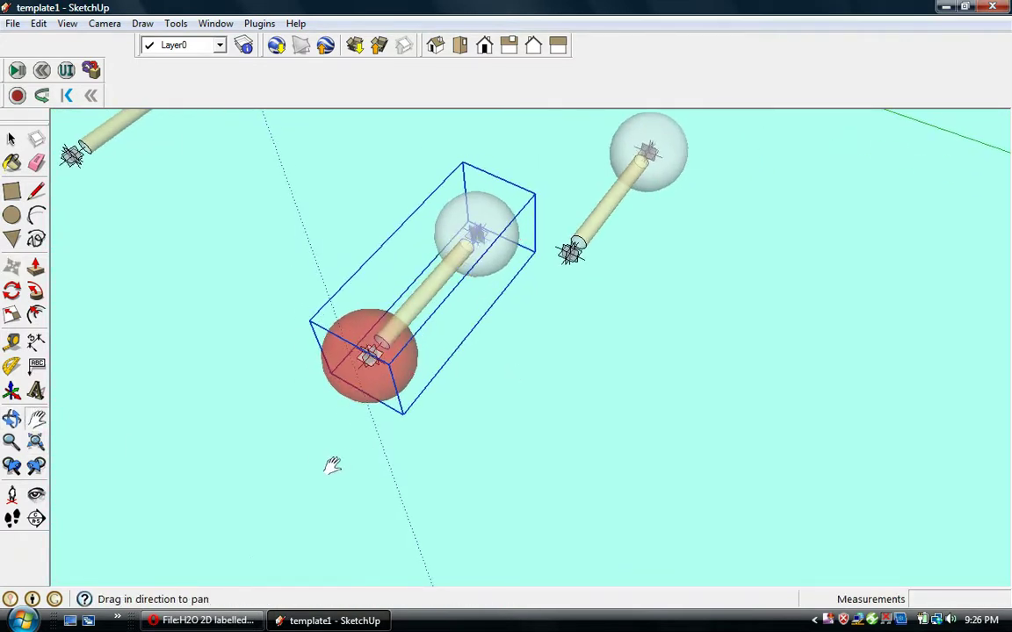
mouse_move(332, 466)
left_mouse_down()
mouse_move(334, 440)
mouse_move(316, 455)
left_mouse_up()
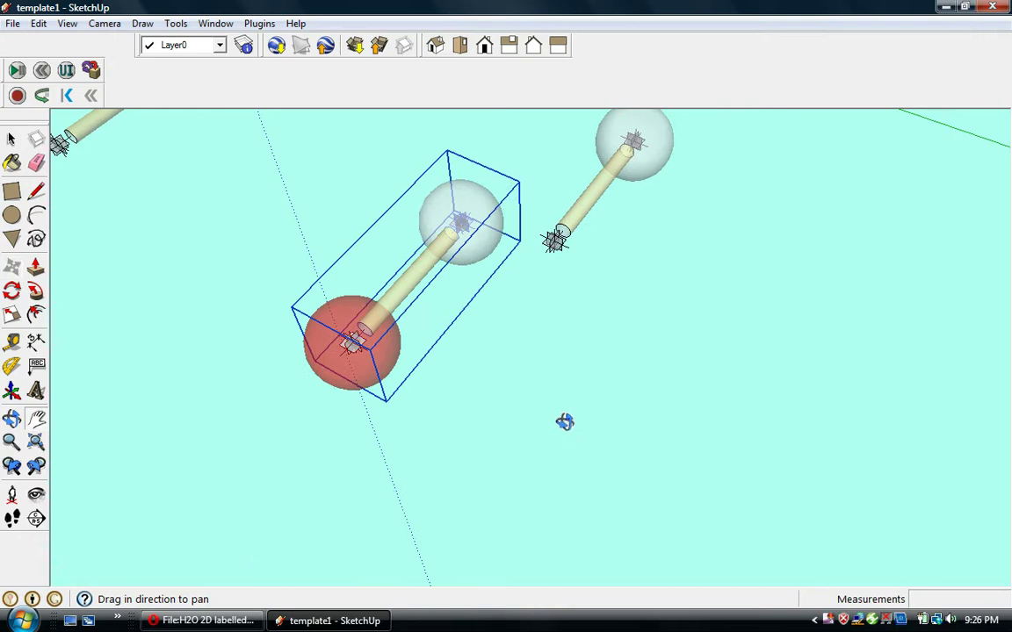
middle_click_drag(564, 422, 531, 413)
left_click_drag(598, 293, 600, 319)
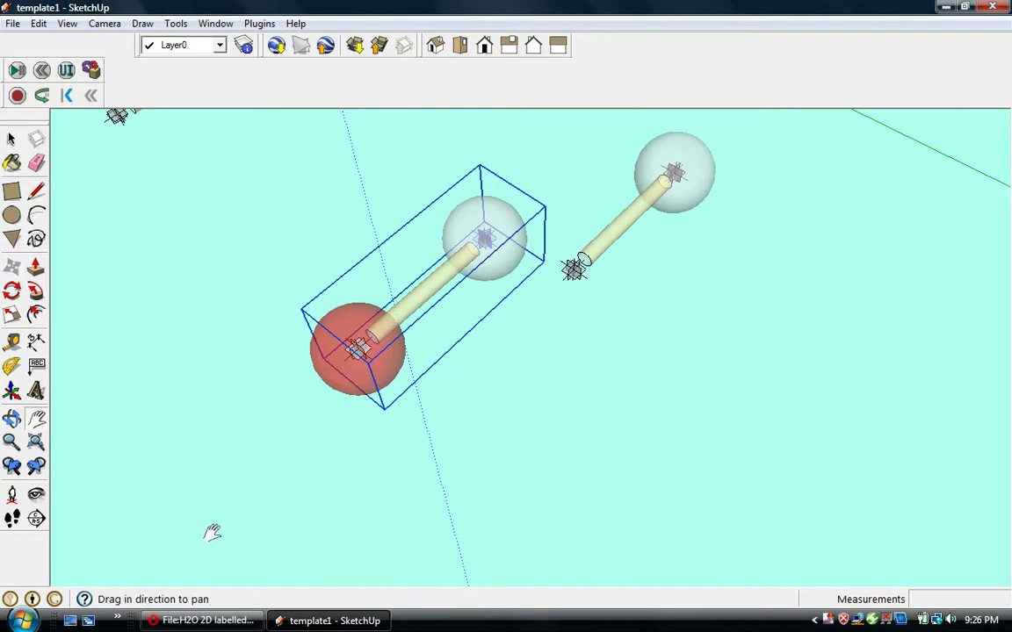
mouse_move(211, 626)
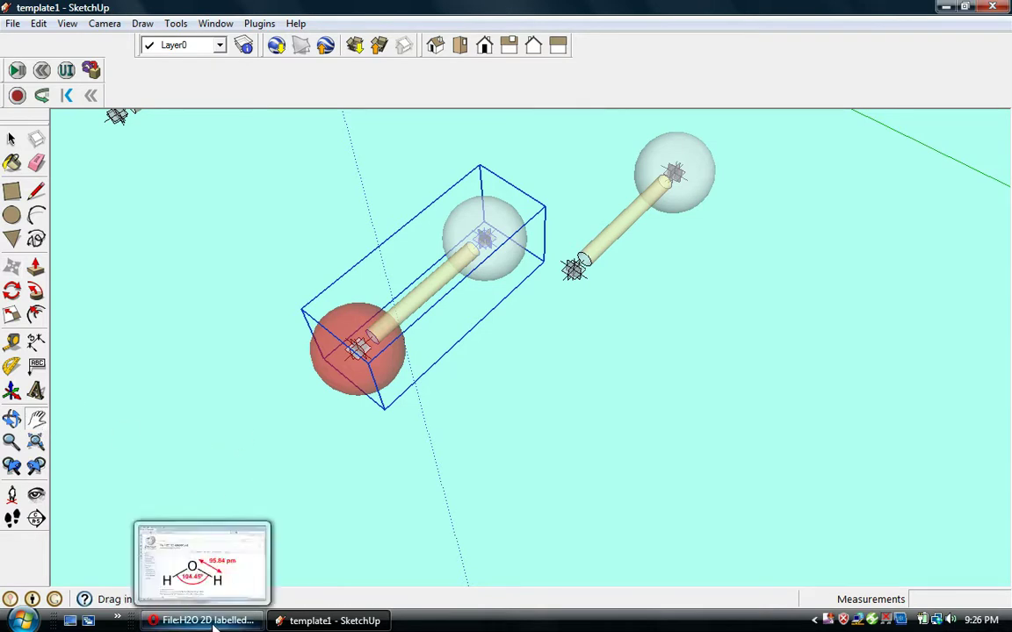
left_click(212, 625)
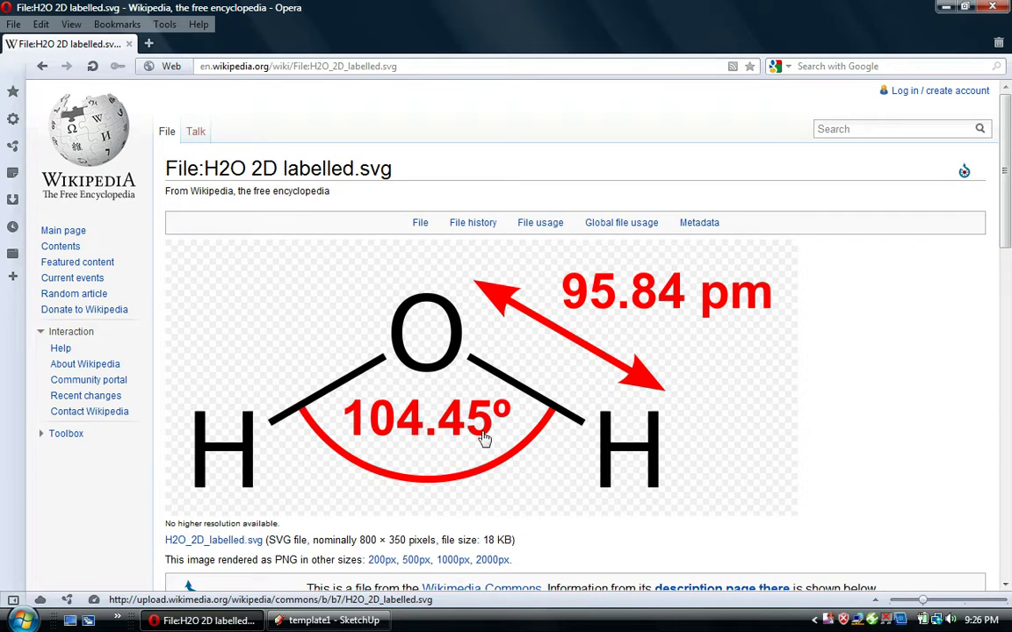
left_click(316, 620)
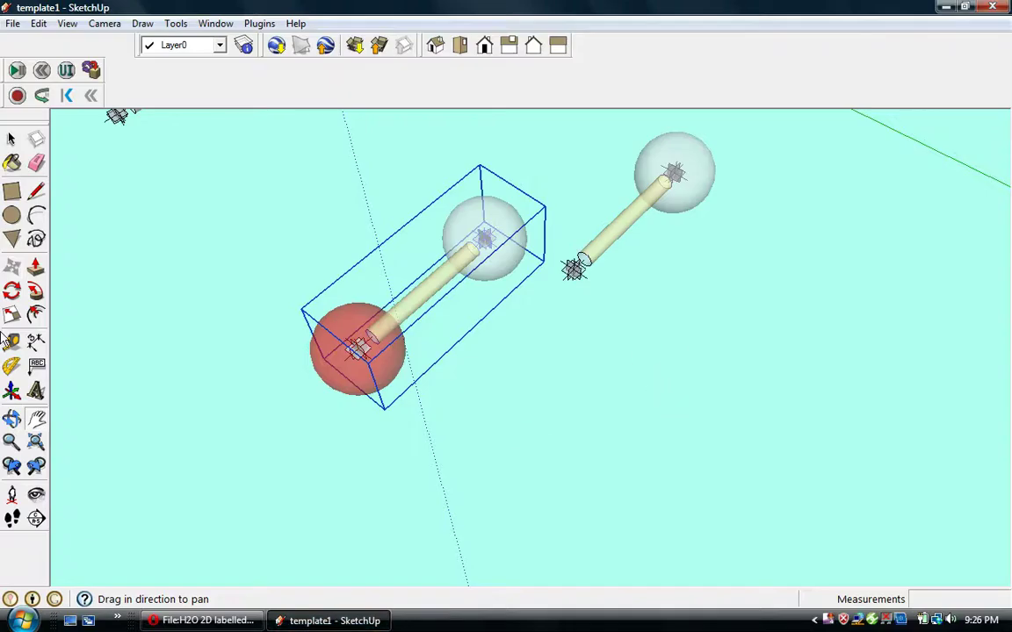
Step: Rotate the second hydrogen-and-bond piece by 104.45° so it points toward the lower right
left_click(12, 137)
left_click(650, 213)
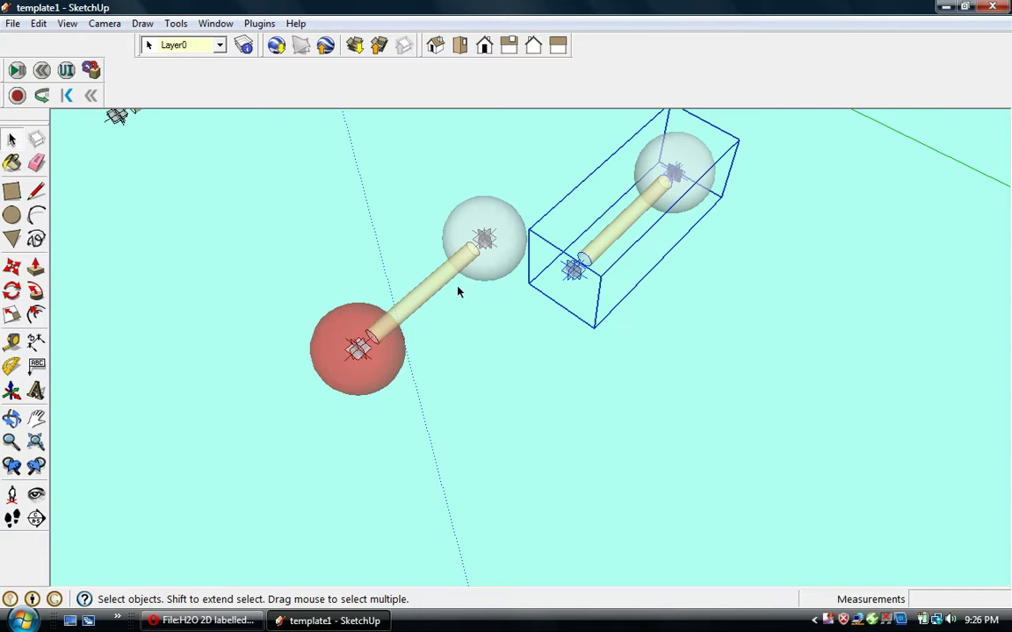
scroll(458, 292, "down", 3)
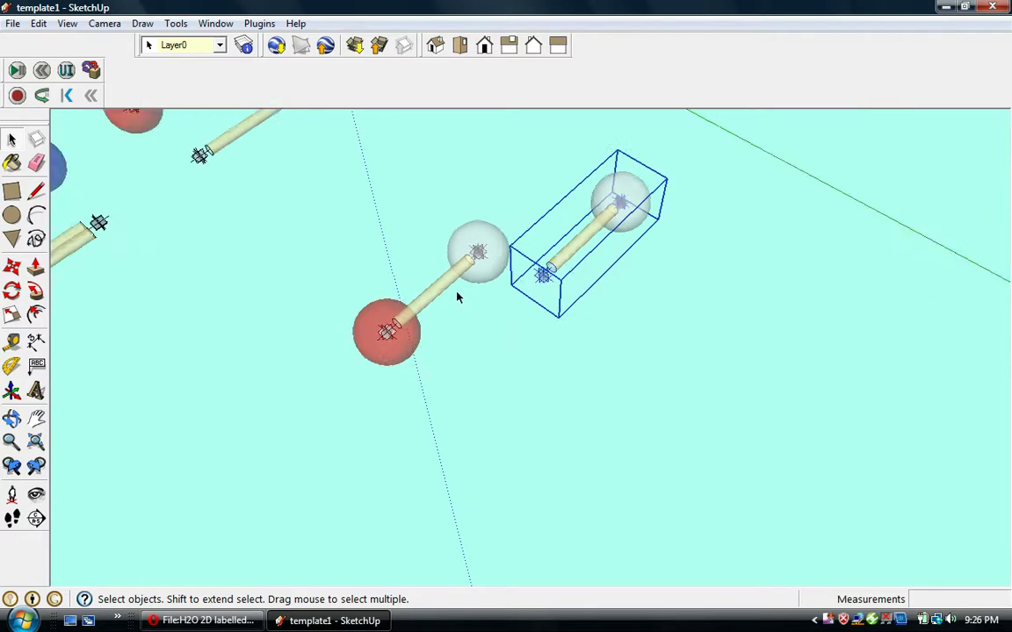
left_click(12, 290)
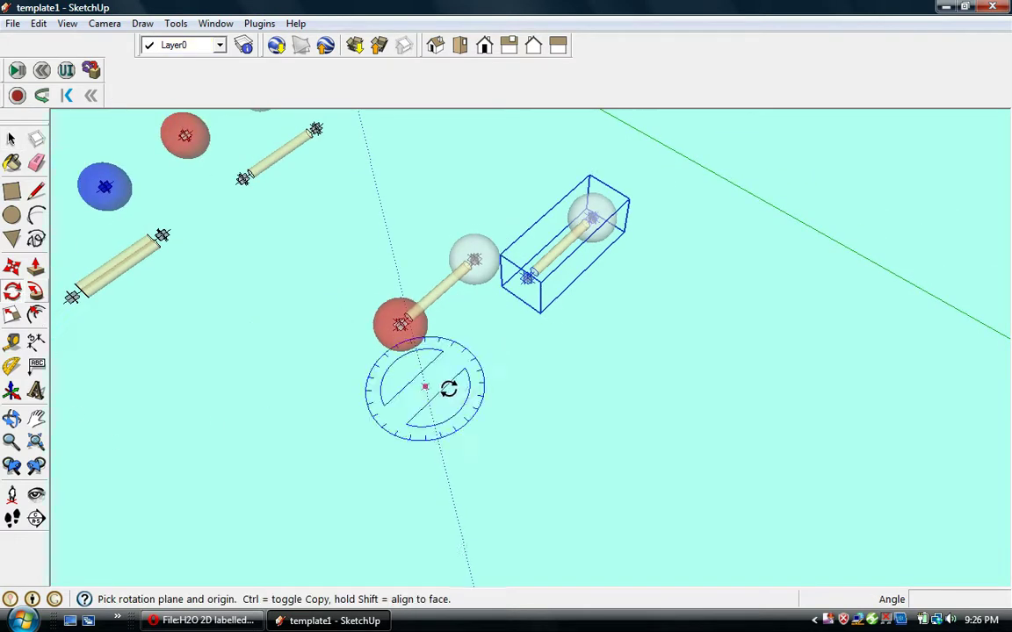
left_click(477, 368)
left_click(373, 430)
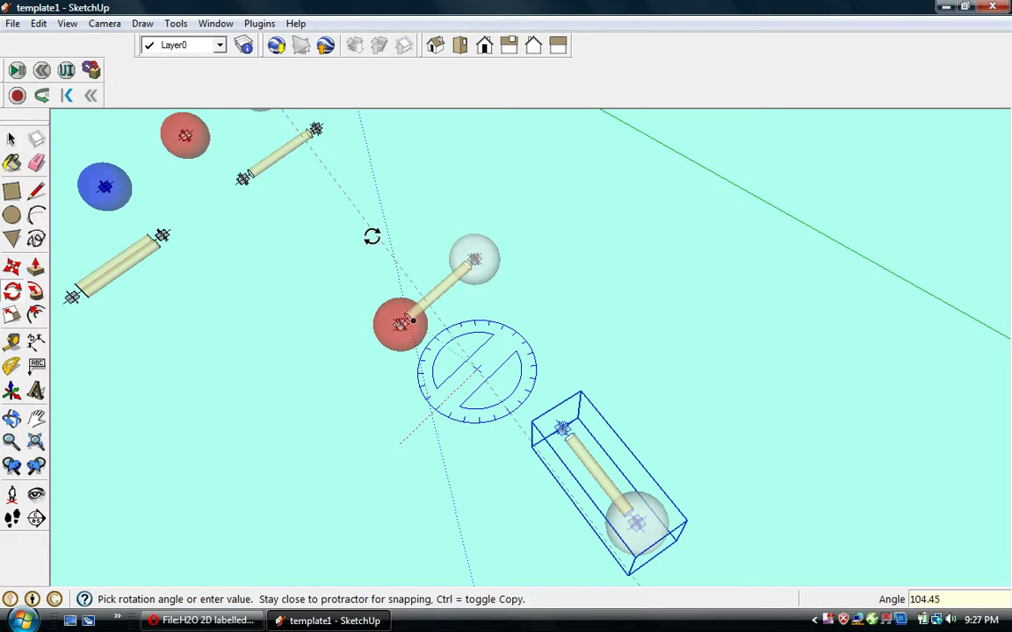
left_click(372, 235)
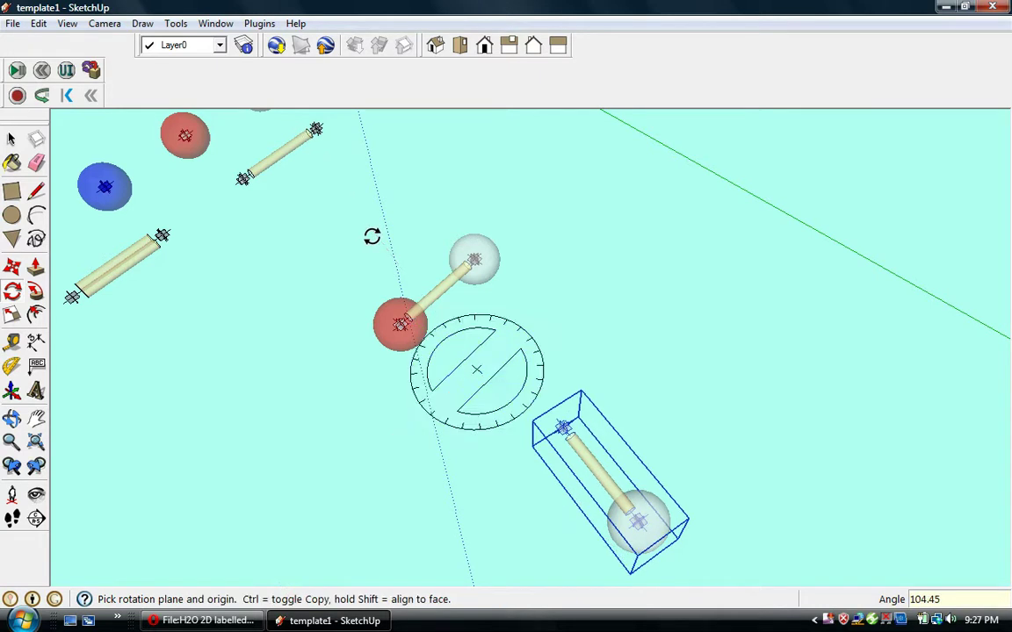
left_click(36, 420)
middle_click_drag(384, 479, 475, 495)
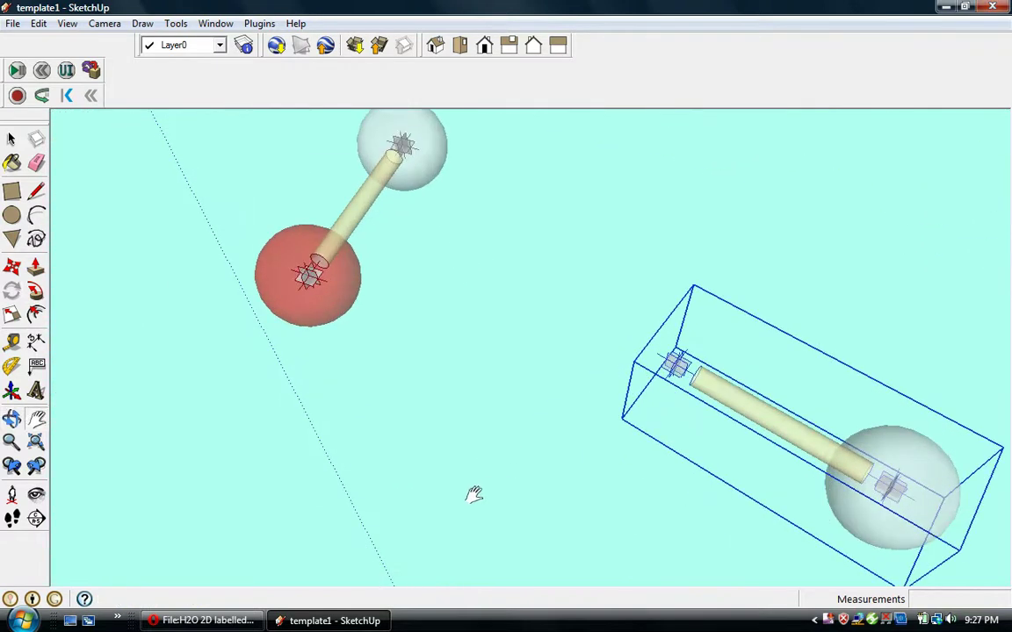
Step: Move the rotated hydrogen piece close to the oxygen sphere
left_click(12, 266)
left_click_drag(677, 367, 373, 342)
left_click(36, 420)
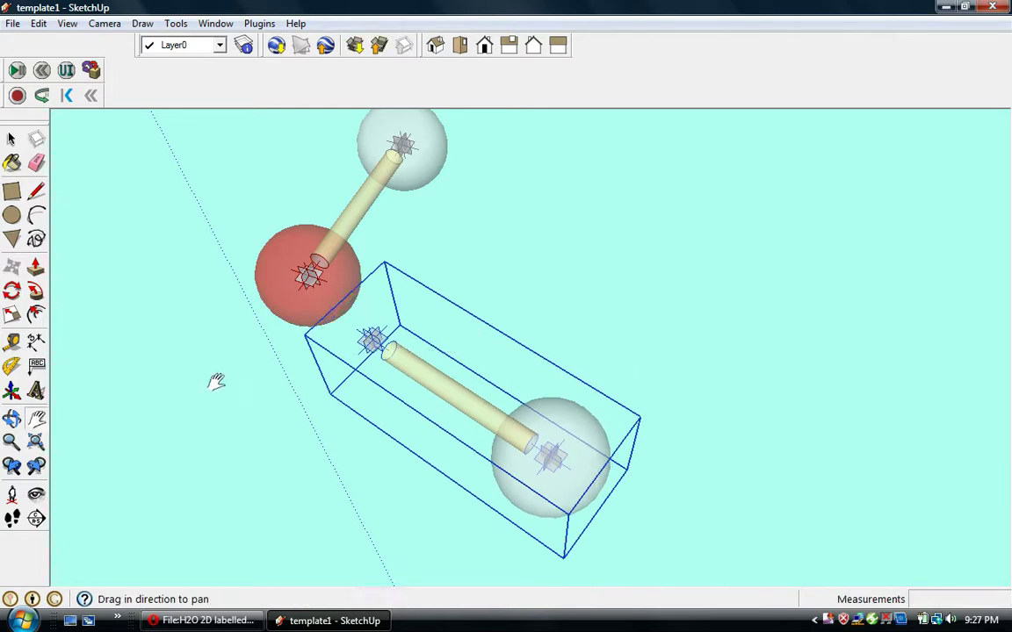
left_click_drag(214, 384, 423, 479)
scroll(418, 465, "up", 2)
middle_click_drag(418, 465, 407, 494)
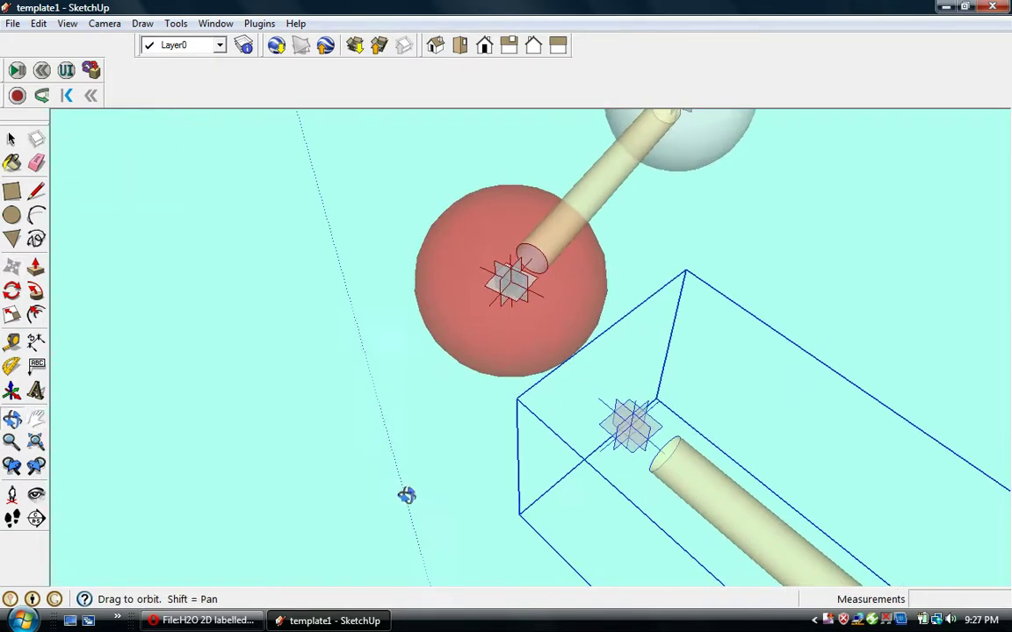
Step: Snap the rotated rod's end onto the oxygen sphere's centre
left_click(13, 266)
left_click(629, 424)
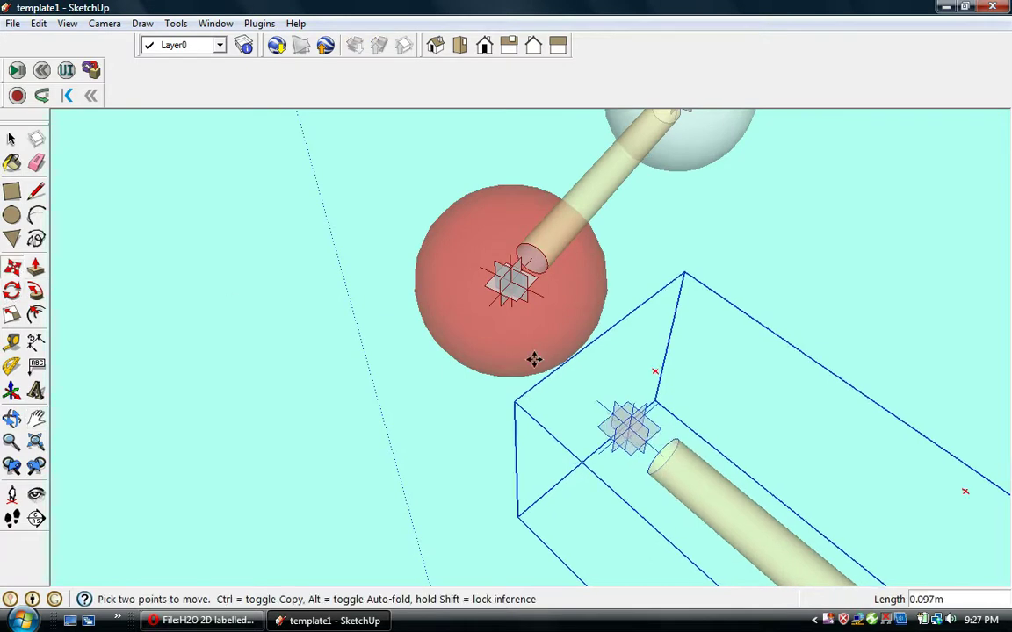
left_click(511, 282)
key("ctrl+z")
scroll(424, 419, "down", 3)
middle_click_drag(423, 415, 774, 521)
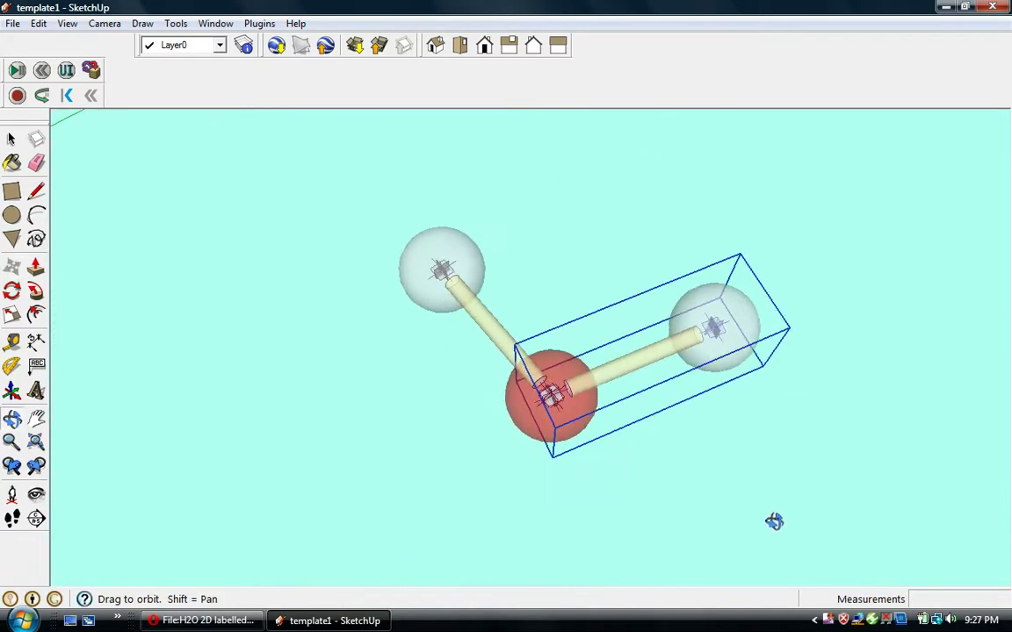
Step: Turn off X-ray face style so the spheres look solid red and white
left_click(68, 25)
mouse_move(121, 240)
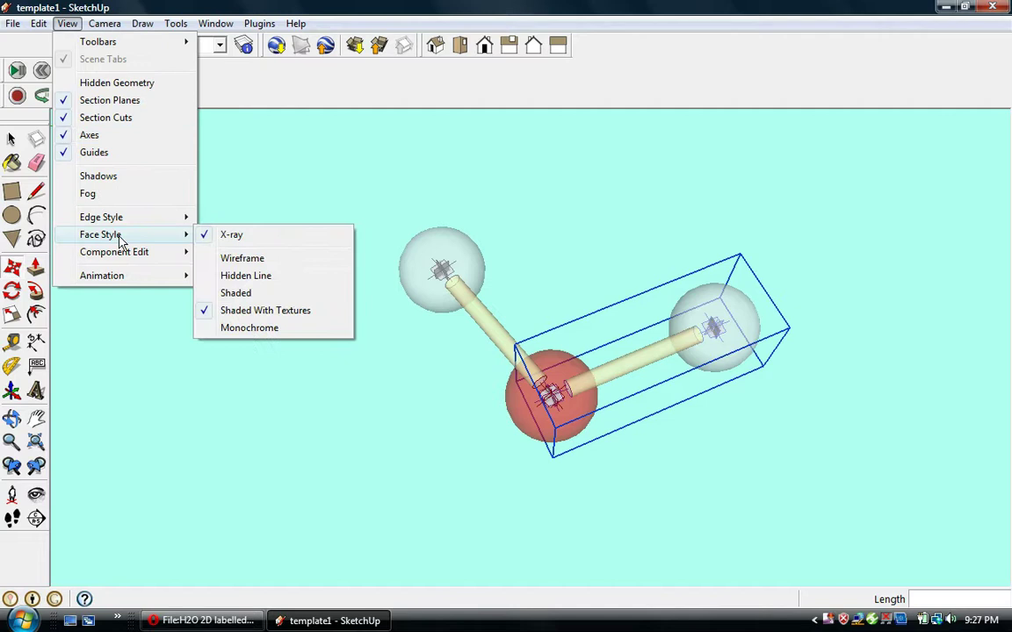
left_click(252, 235)
Step: Group the red oxygen sphere and both hydrogen-and-bond pieces into one object
left_click(13, 142)
left_click(308, 379)
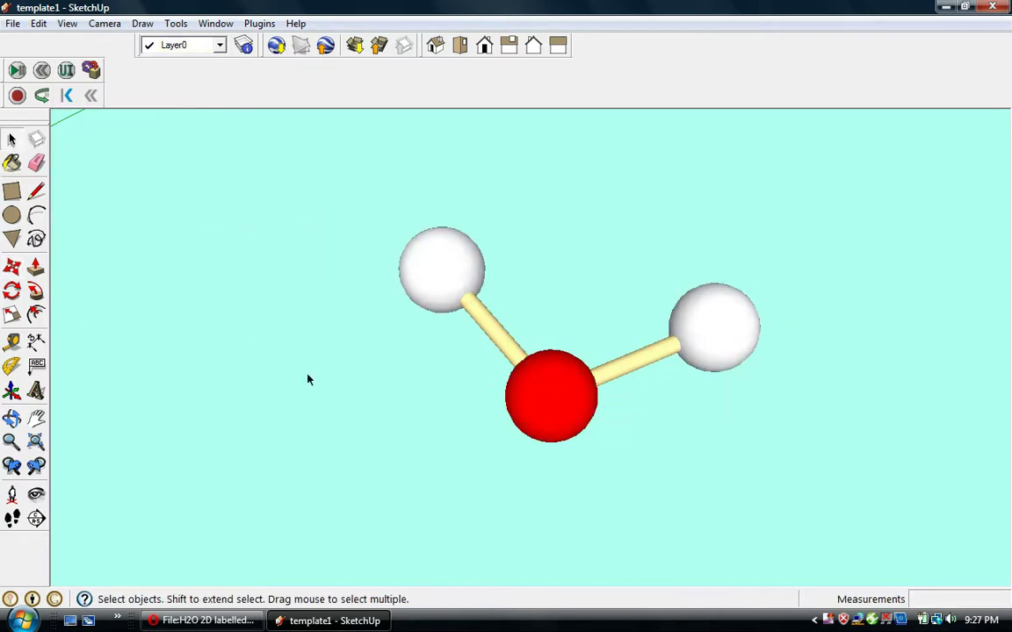
middle_click_drag(393, 442, 142, 418)
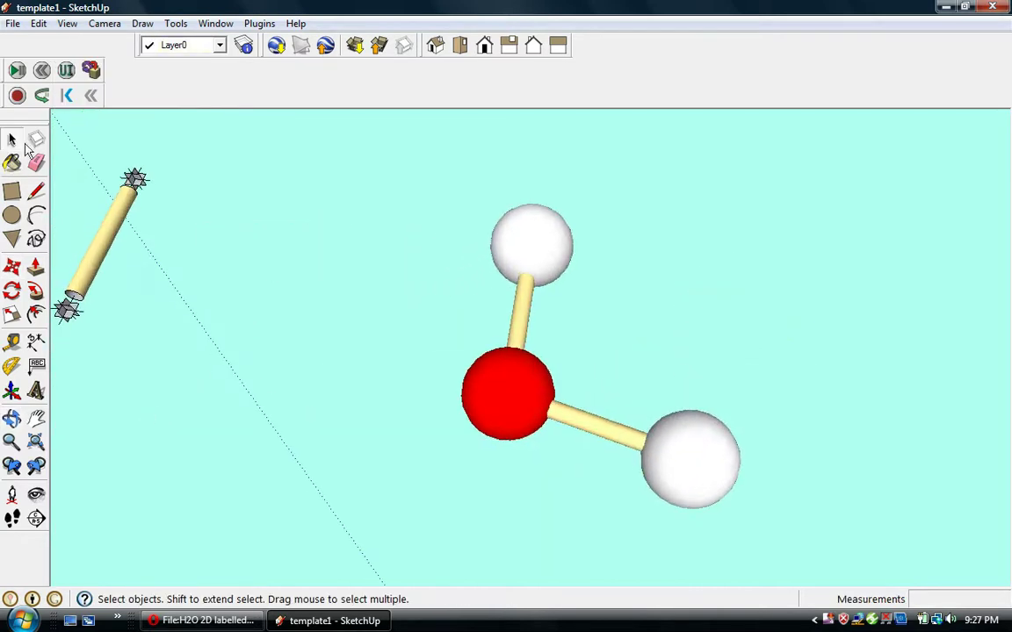
left_click(678, 475)
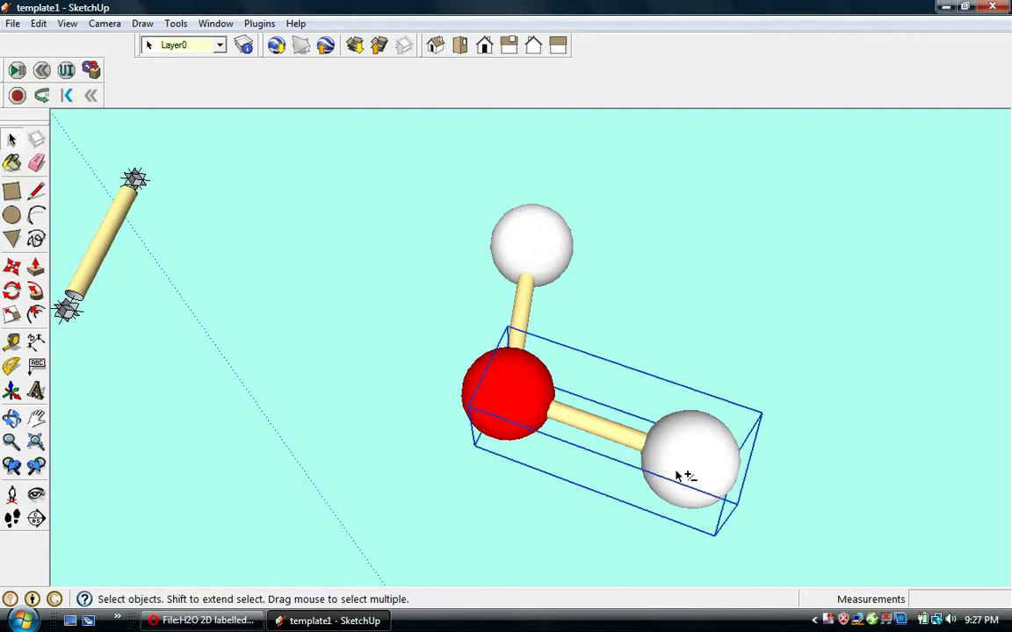
left_click(511, 402, "shift")
left_click(533, 268, "shift")
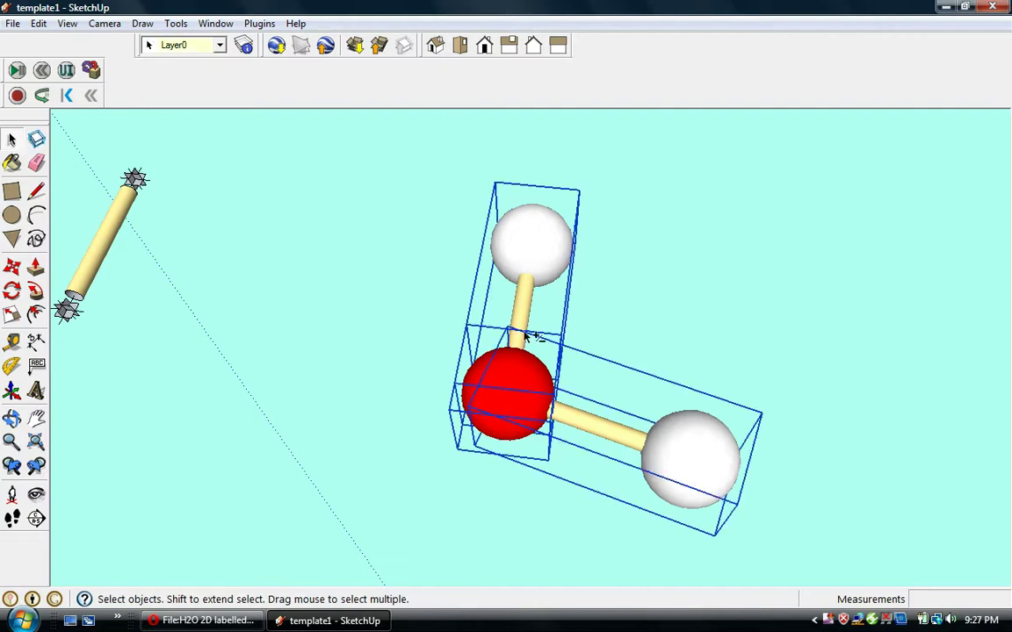
left_click(44, 25)
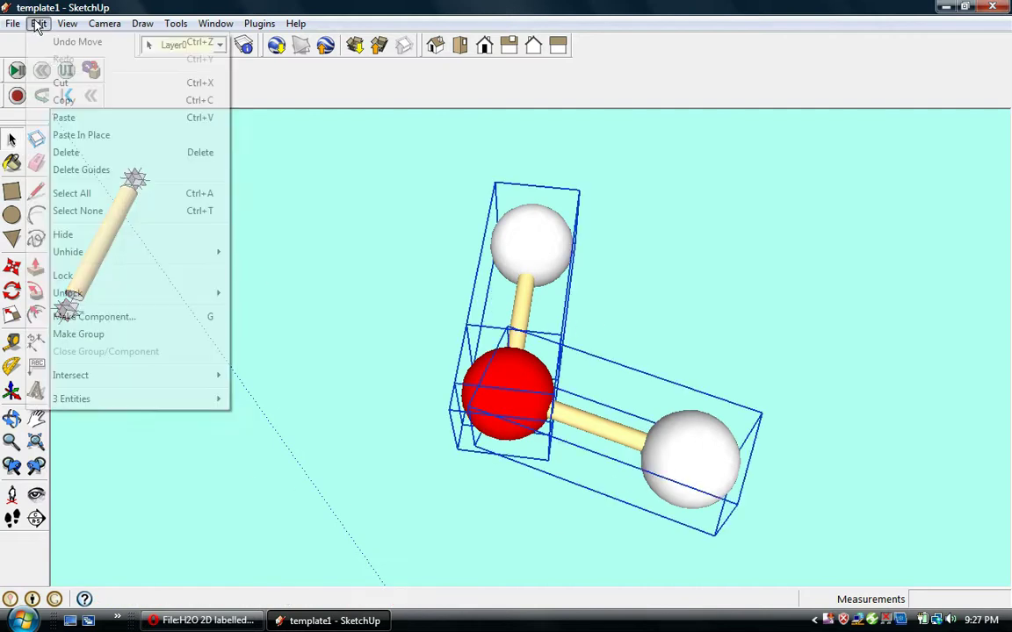
left_click(102, 338)
middle_click_drag(317, 393, 268, 359)
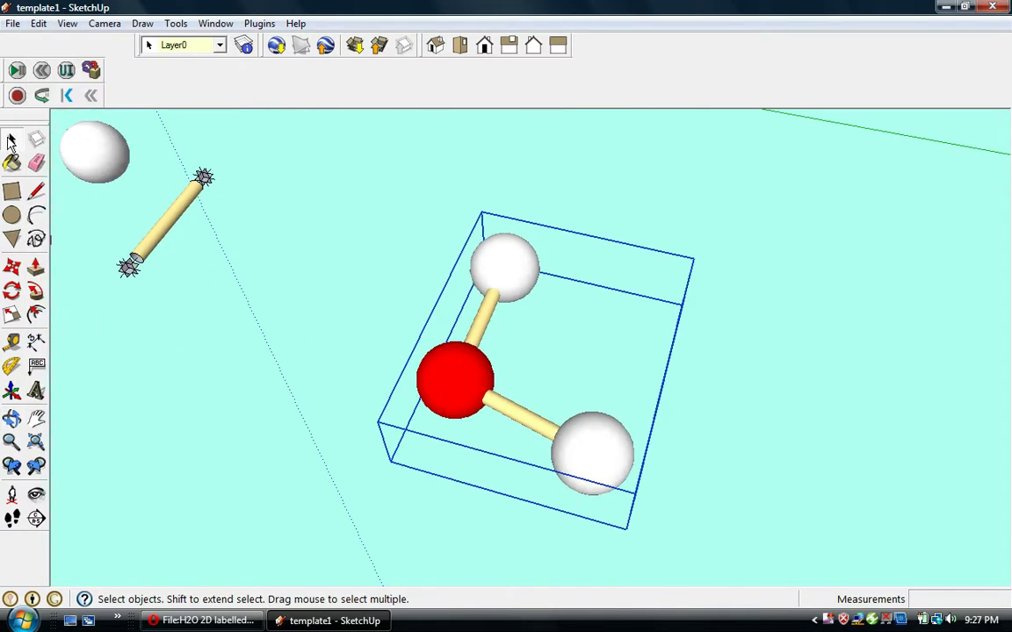
left_click(301, 328)
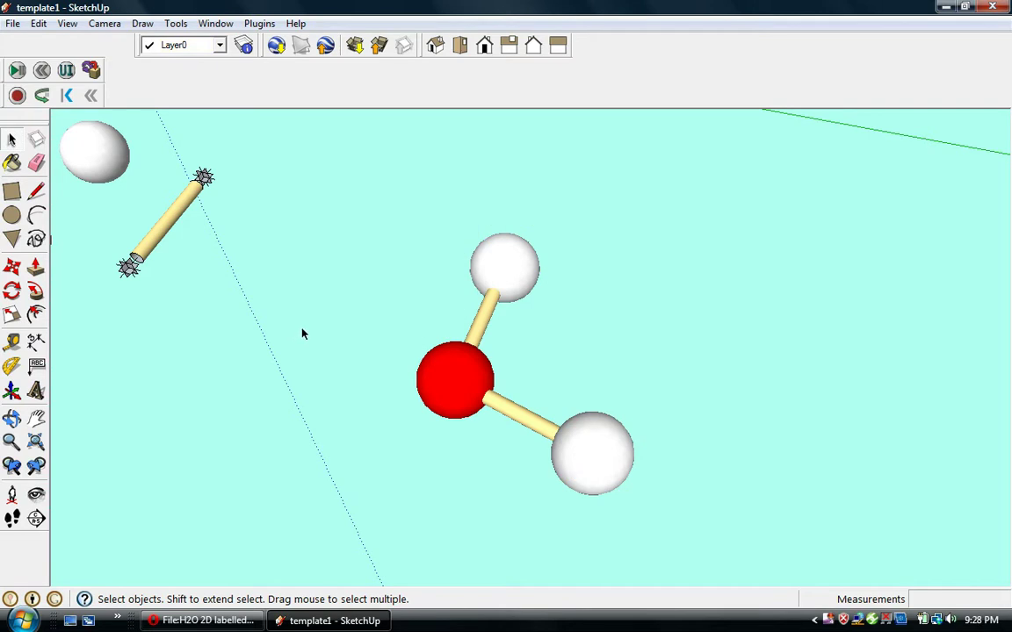